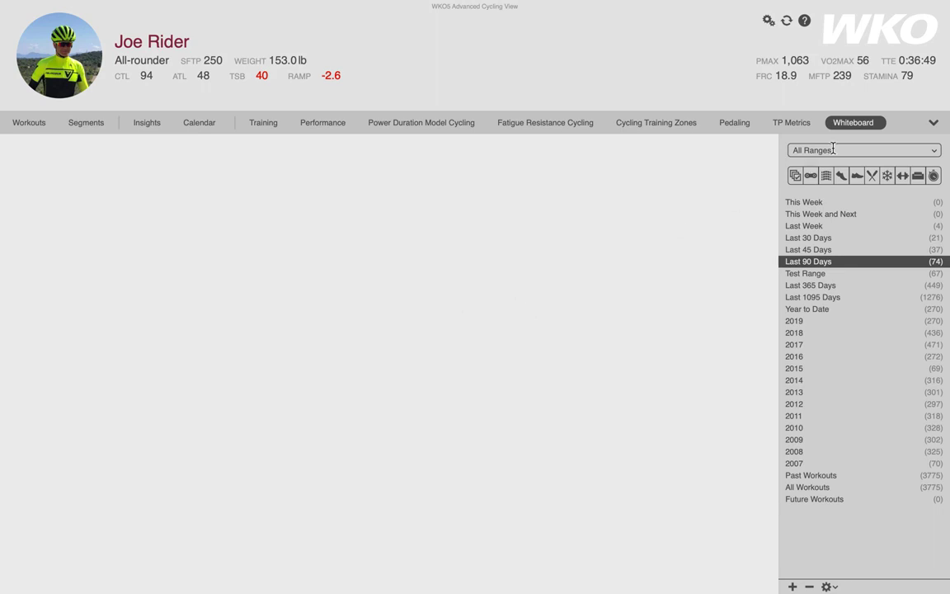
# Step: Add a blank Custom Chart to the Whiteboard and widen it up to the date-range list
pyautogui.click(880, 124)
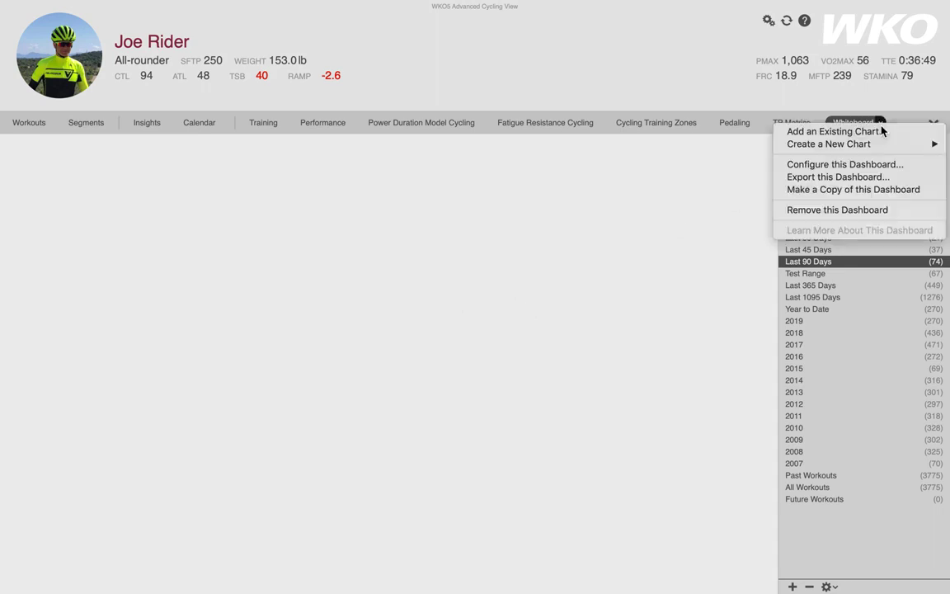
pyautogui.moveTo(868, 146)
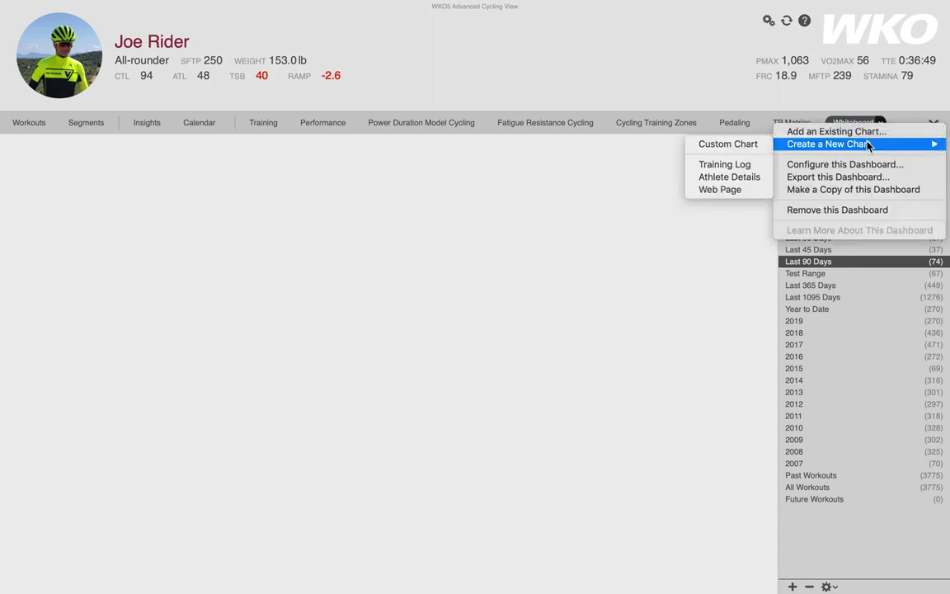
pyautogui.click(728, 145)
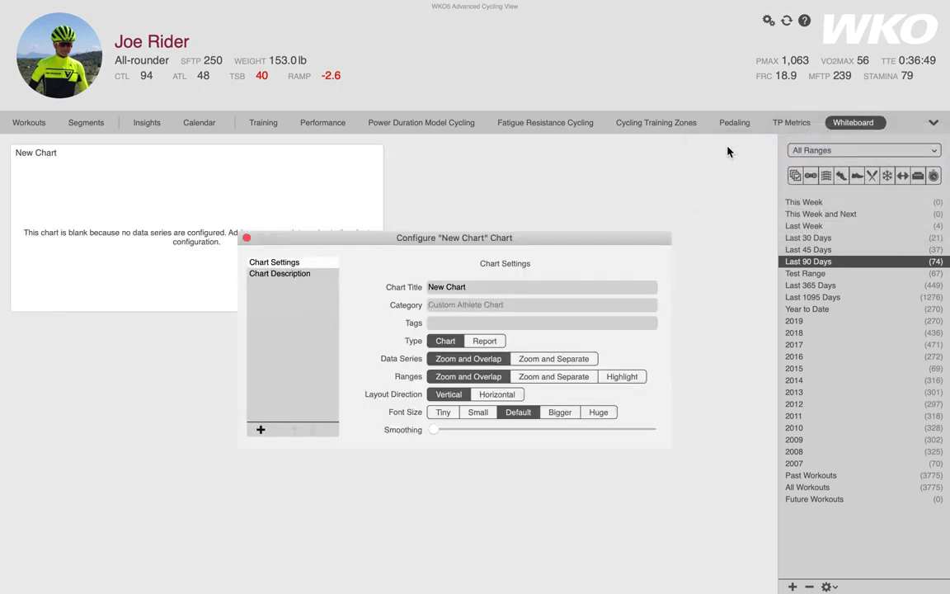
pyautogui.click(247, 240)
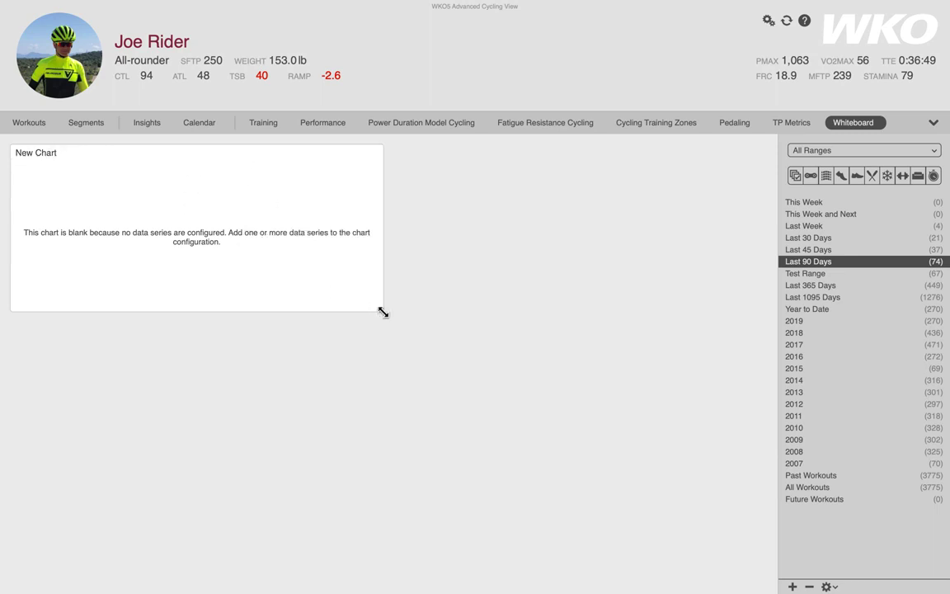
pyautogui.moveTo(382, 312); pyautogui.dragTo(736, 443)
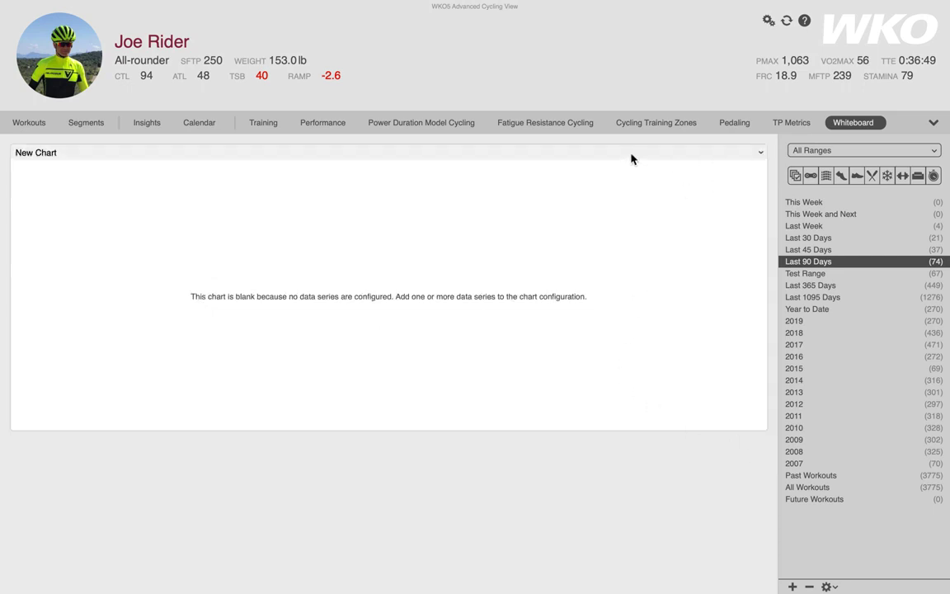
# Step: Retitle the chart from 'New Chart' to 'Test Video Demo' in its configuration settings
pyautogui.click(760, 154)
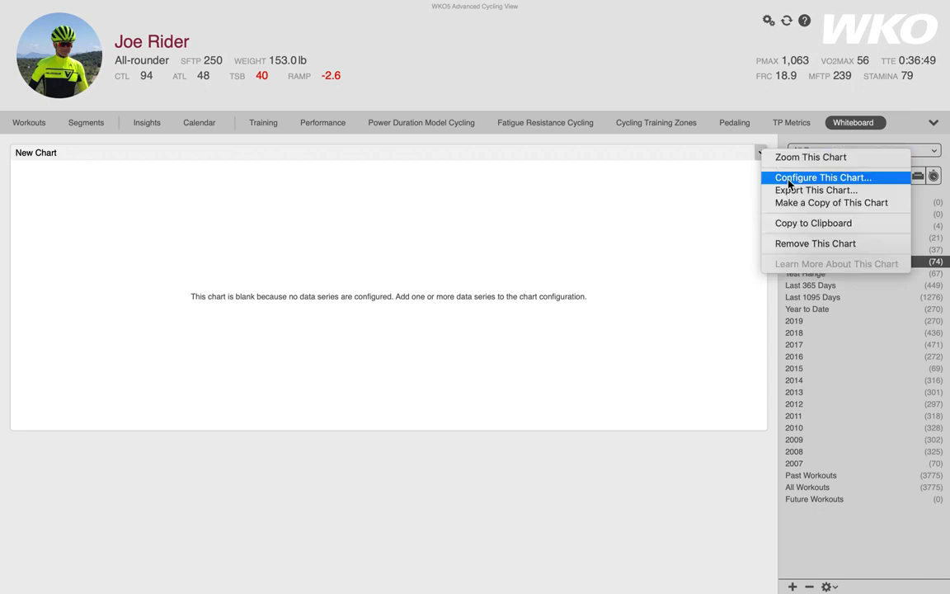
pyautogui.click(788, 178)
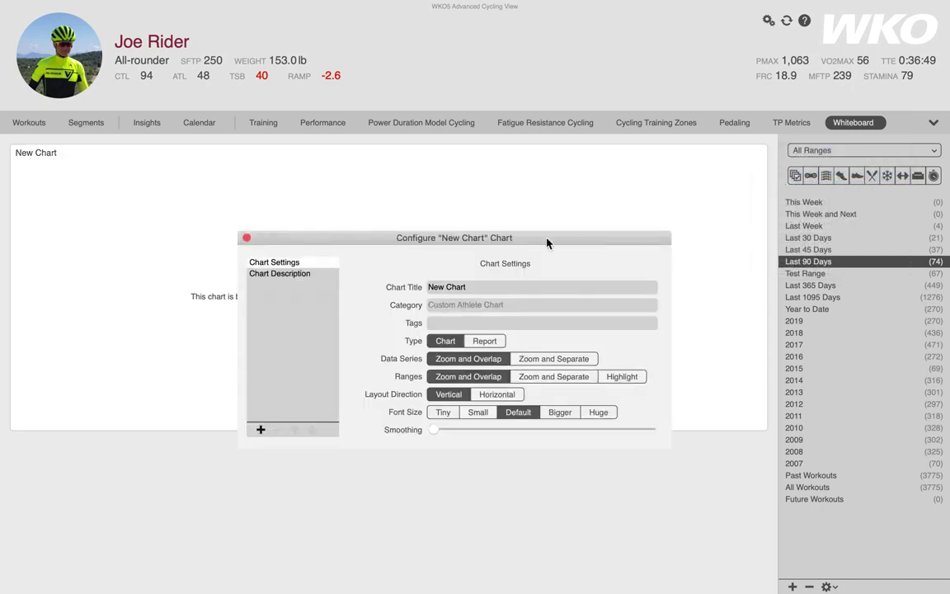
pyautogui.moveTo(475, 286); pyautogui.dragTo(426, 286)
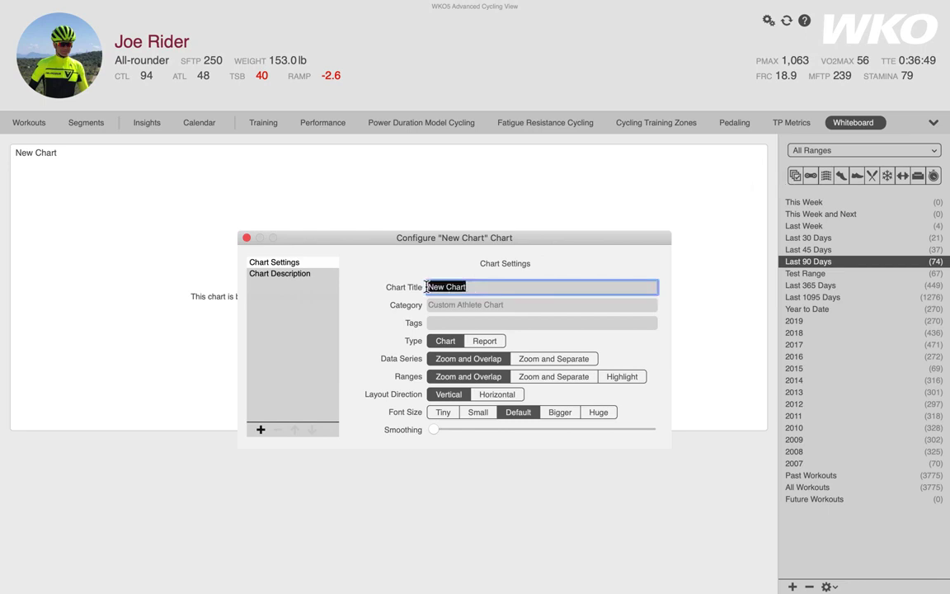
pyautogui.write('T')
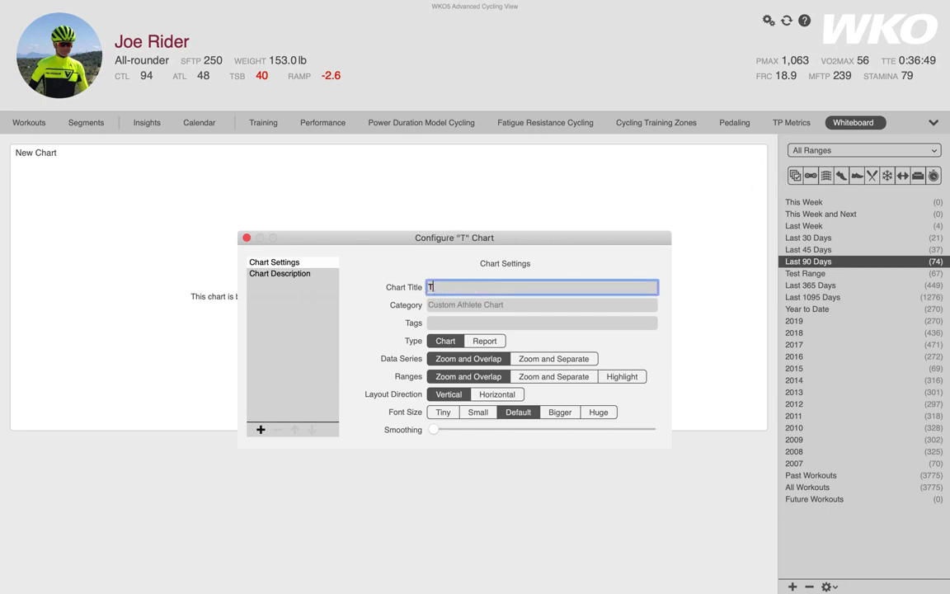
pyautogui.write('est Video Demo')
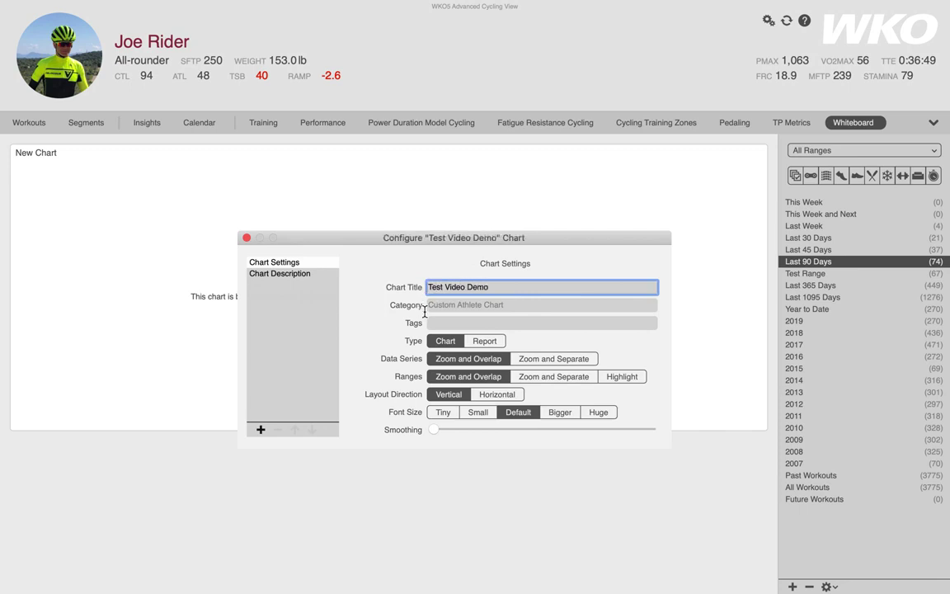
pyautogui.click(434, 322)
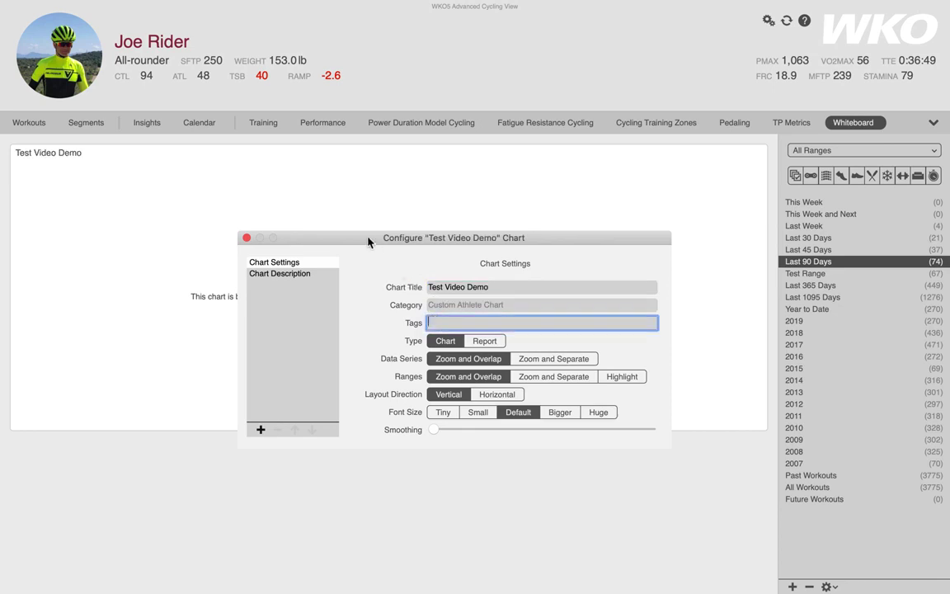
# Step: Tag the chart 'test', keeping type Chart and series Zoom and Overlap
pyautogui.moveTo(366, 240); pyautogui.dragTo(479, 84)
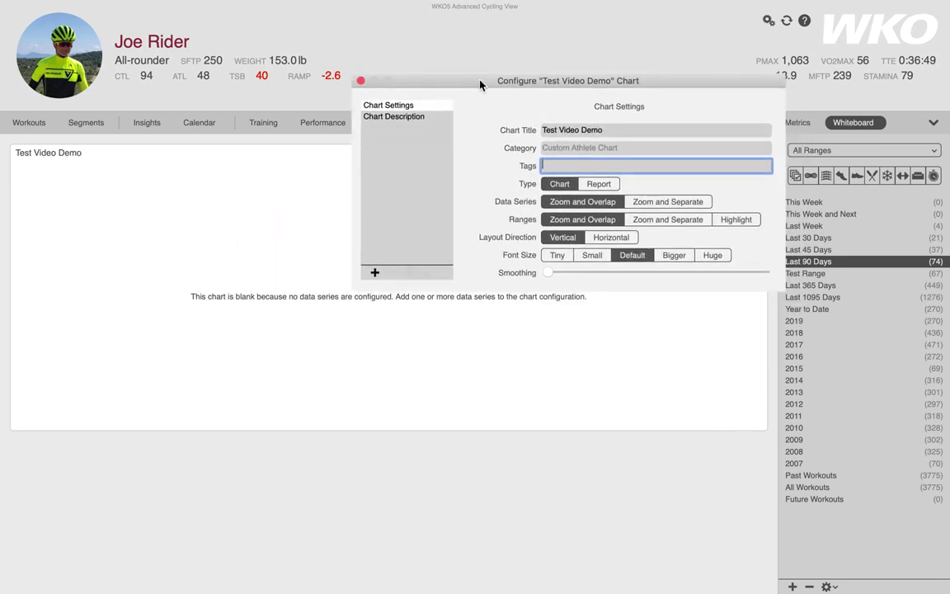
pyautogui.write('test')
pyautogui.press('Tab')
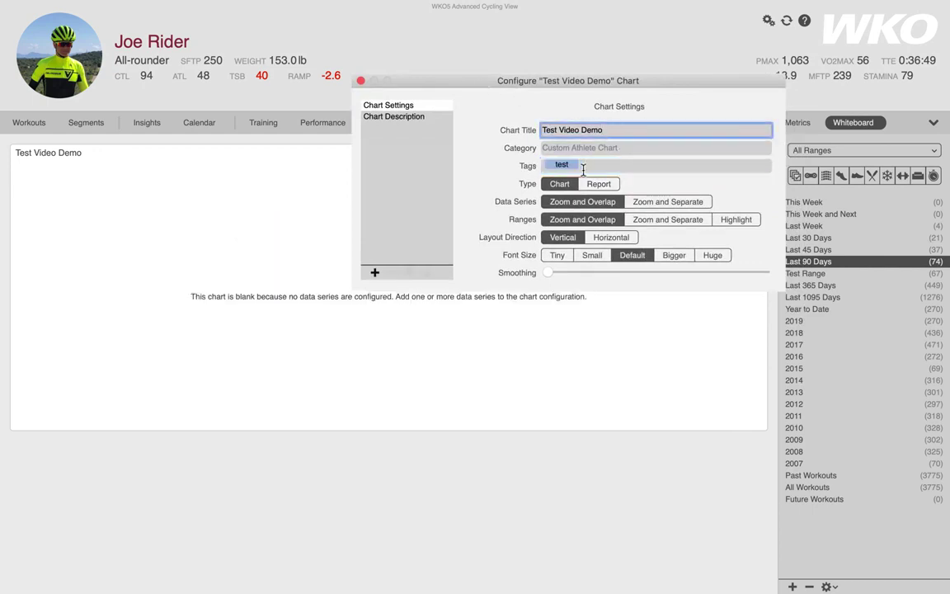
pyautogui.click(545, 189)
pyautogui.click(582, 203)
# Step: Add a data series named 'Power' displayed as bars
pyautogui.click(375, 275)
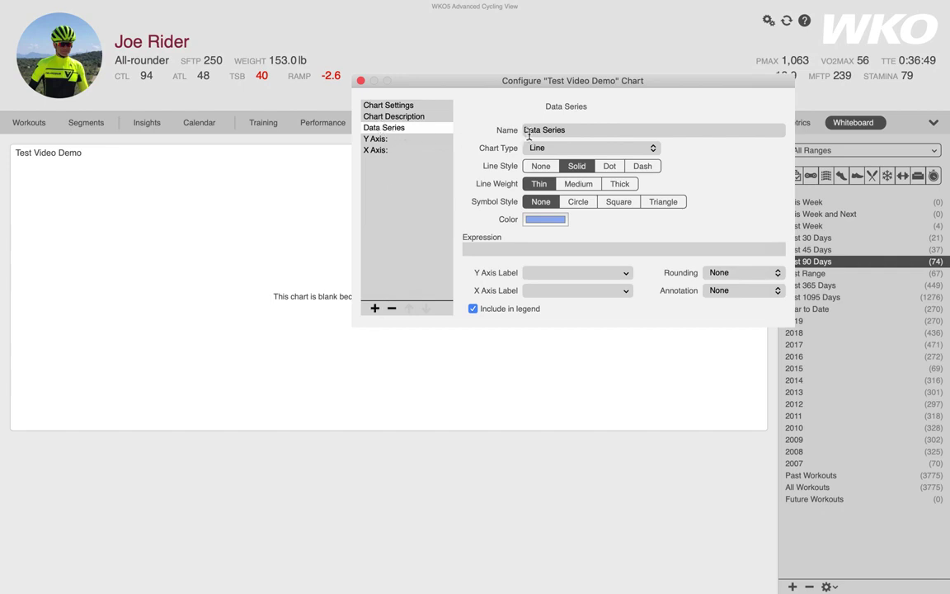
pyautogui.moveTo(569, 130); pyautogui.dragTo(522, 129)
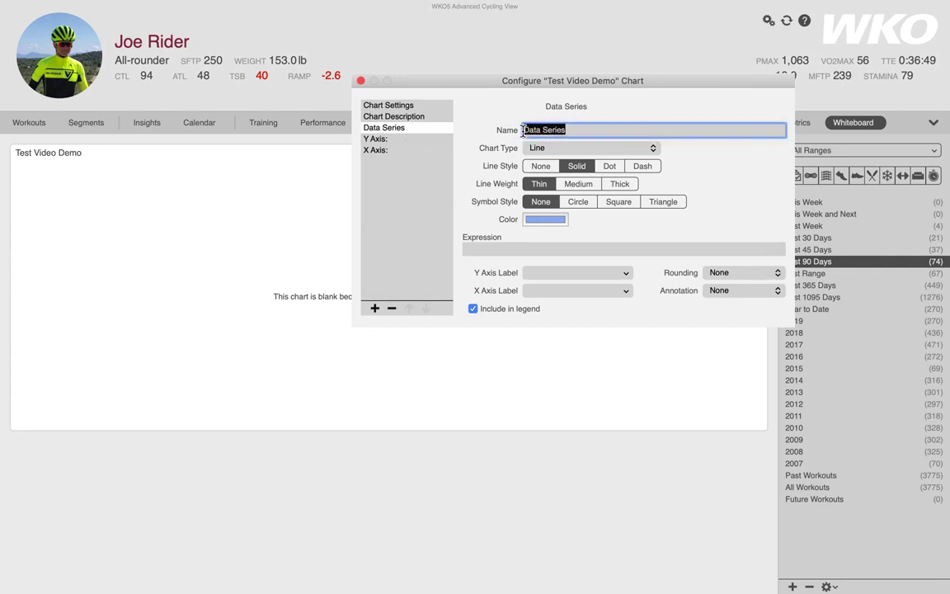
pyautogui.write('Power')
pyautogui.click(554, 148)
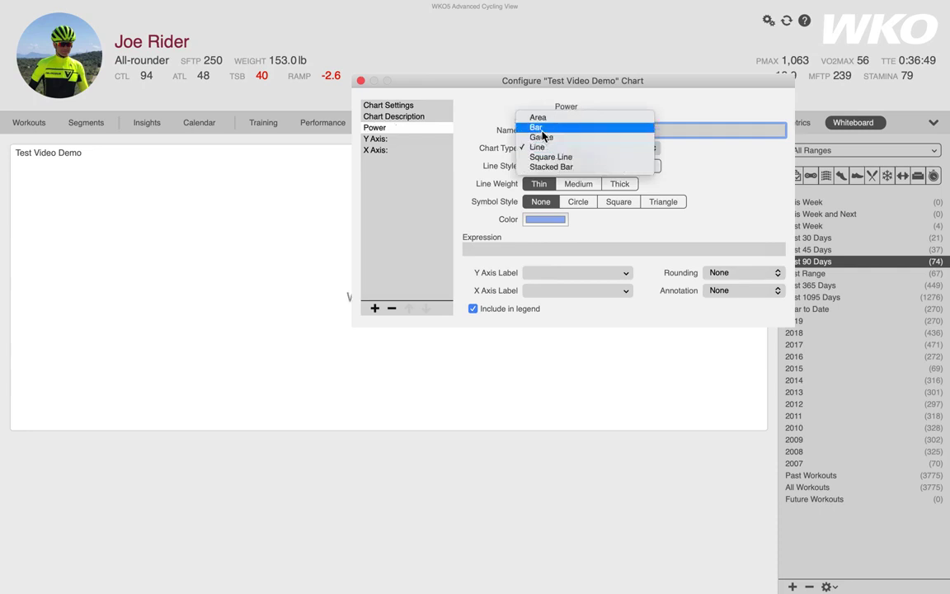
pyautogui.click(542, 127)
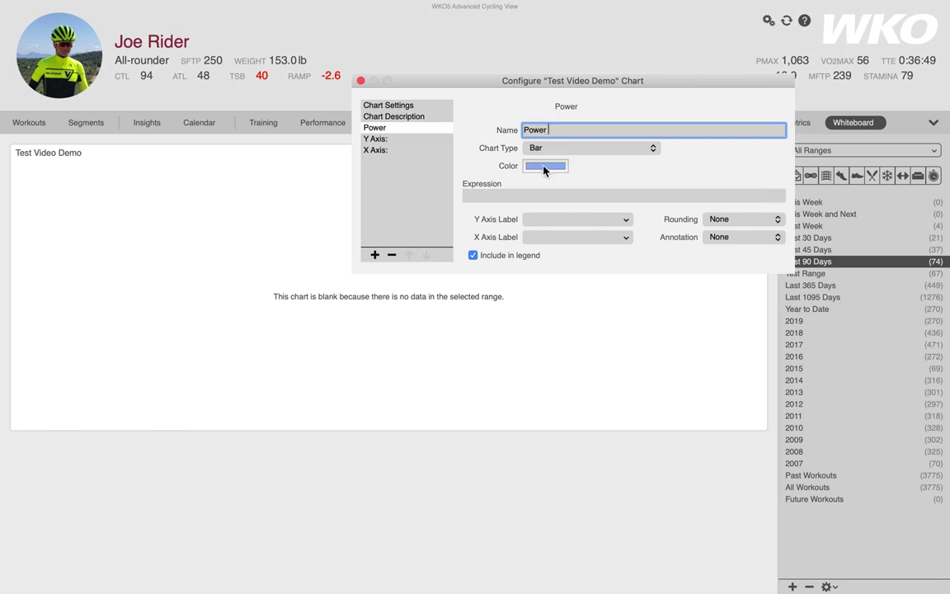
# Step: Give the Power series the standard yellow Power colour
pyautogui.click(543, 168)
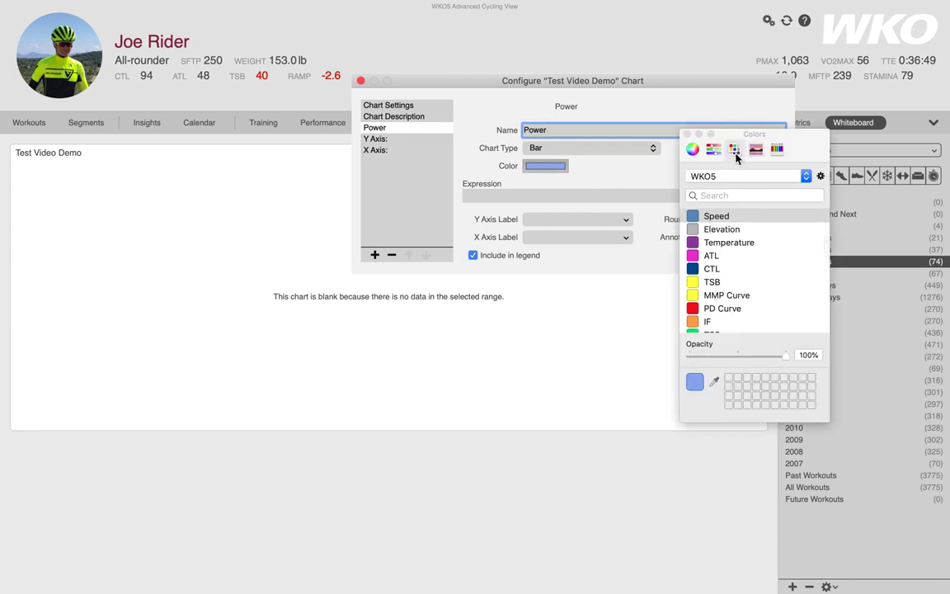
pyautogui.scroll(3, 702, 252)
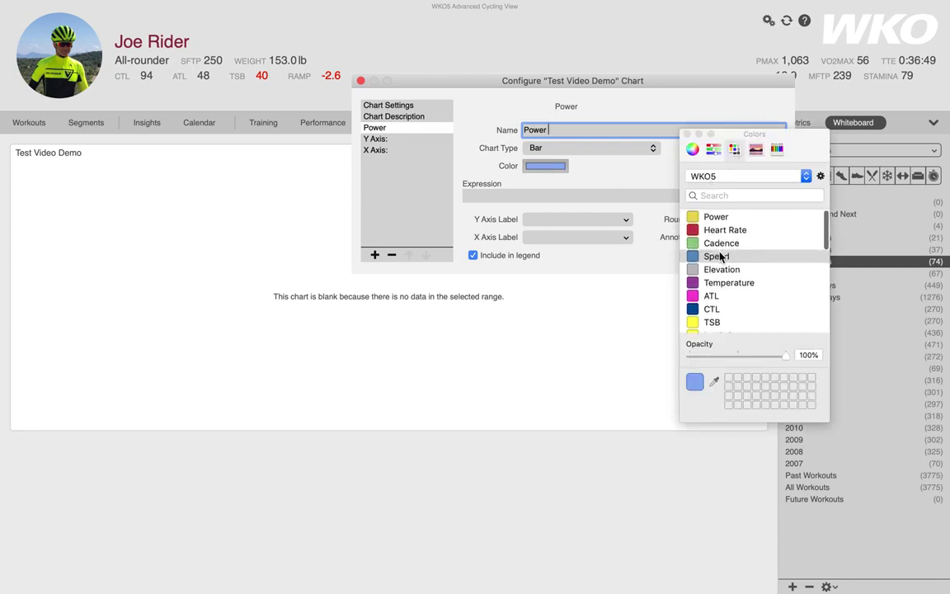
pyautogui.click(691, 220)
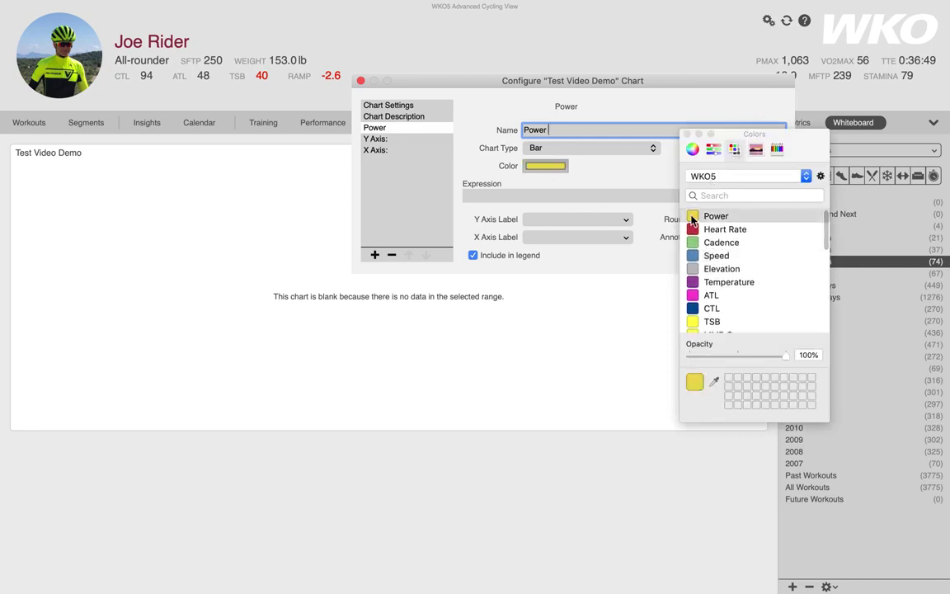
pyautogui.click(686, 135)
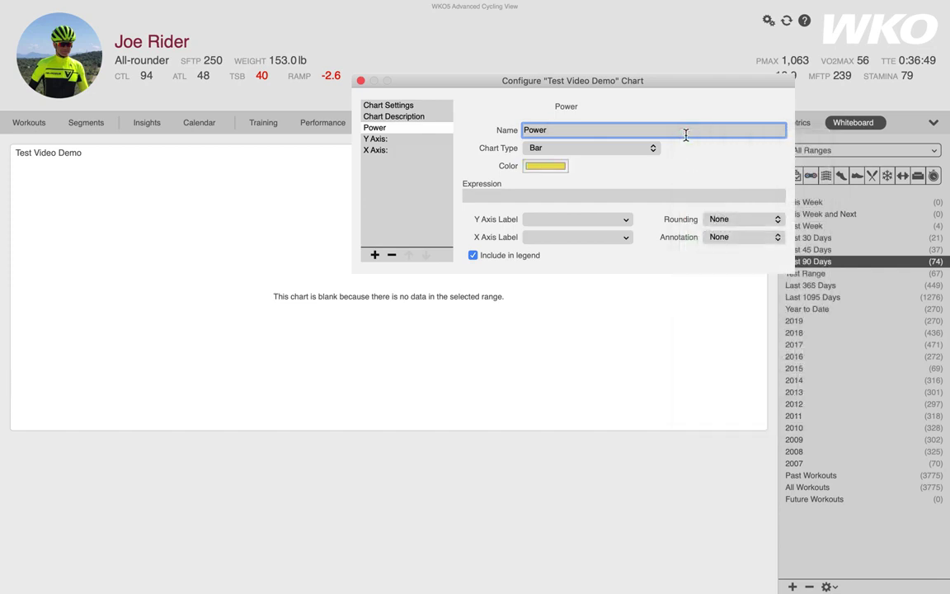
# Step: Set the Power series expression to avg(power), plotting daily average watts by date
pyautogui.click(506, 195)
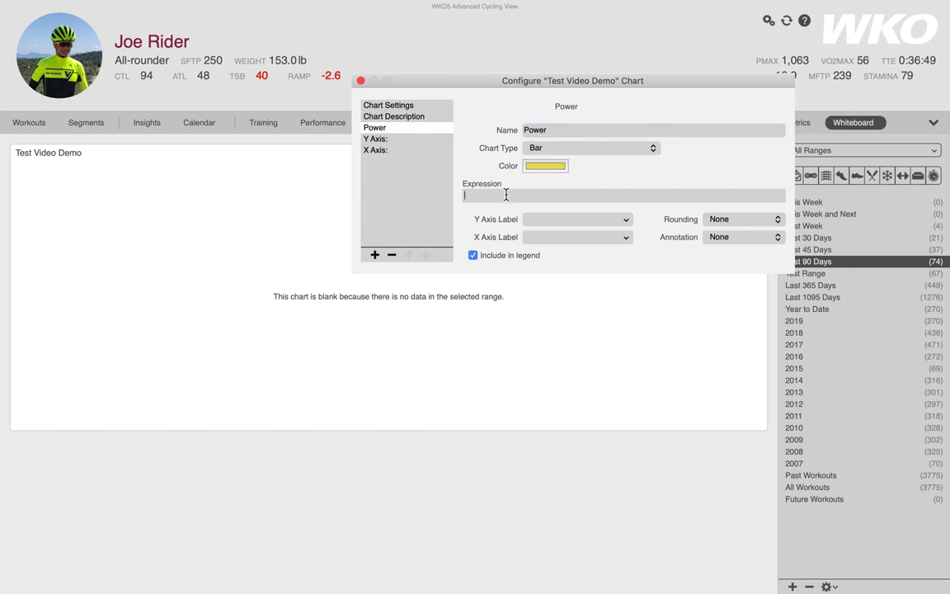
pyautogui.write('power')
pyautogui.click(556, 132)
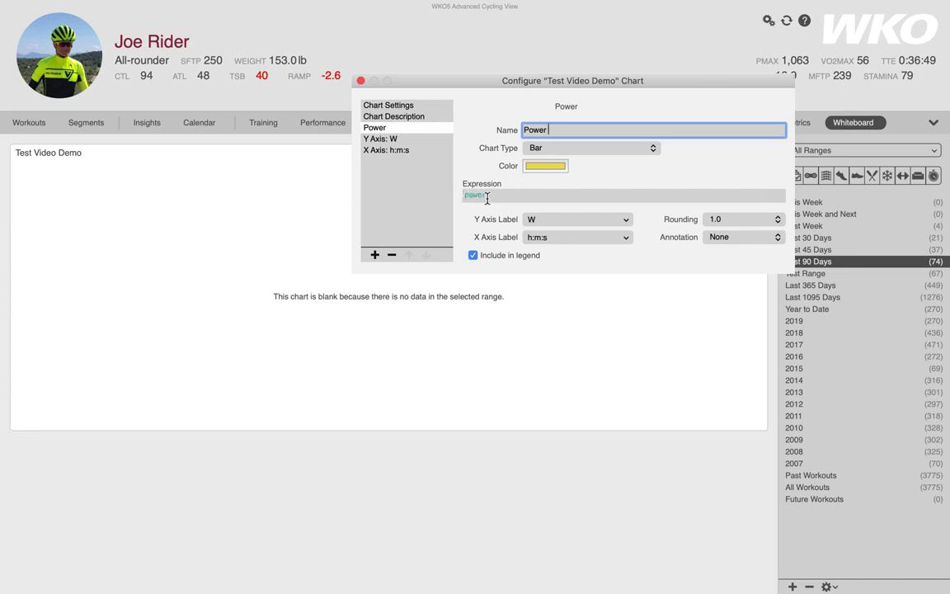
pyautogui.click(470, 197)
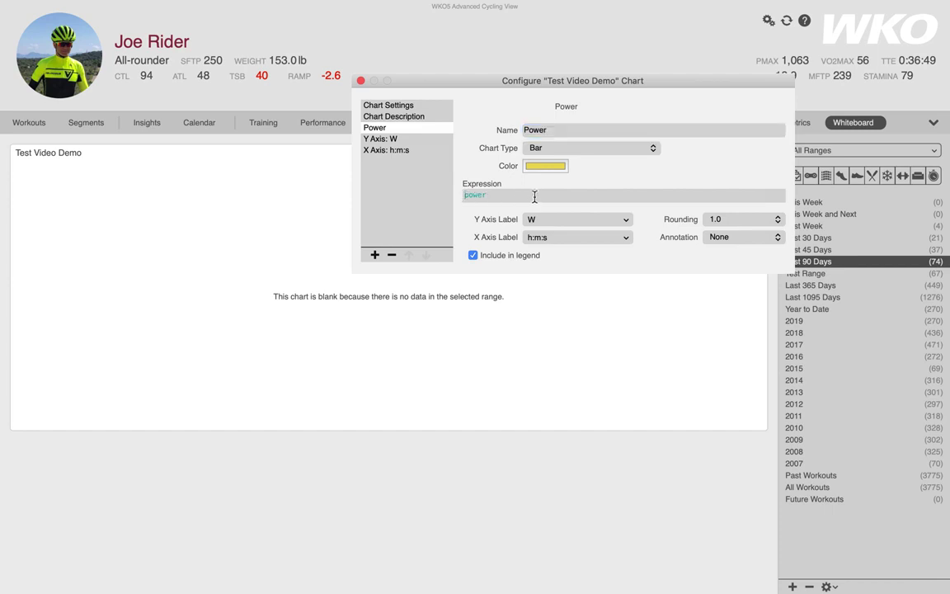
pyautogui.write('(')
pyautogui.click(504, 197)
pyautogui.write('))')
pyautogui.write('avg')
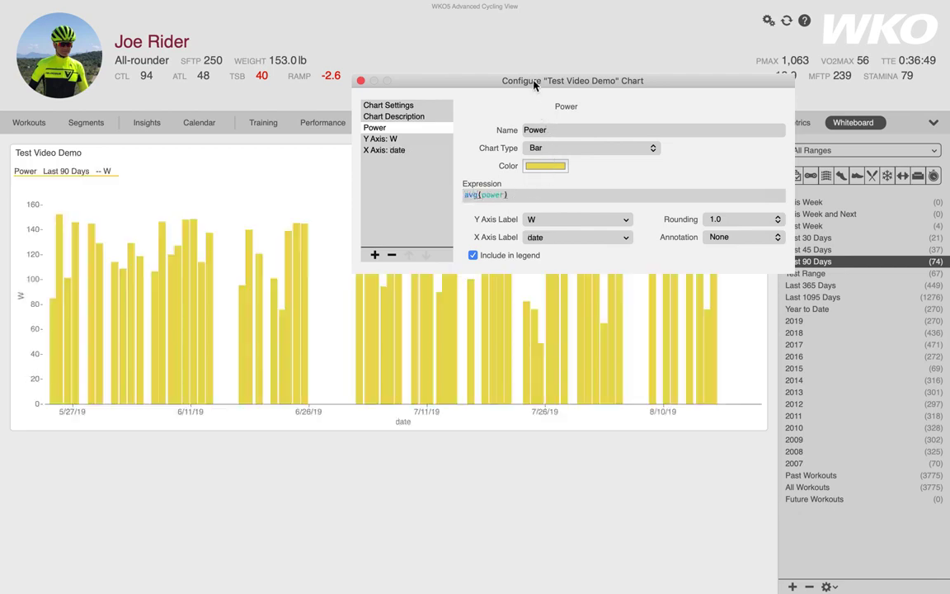
pyautogui.moveTo(535, 81); pyautogui.dragTo(594, 233)
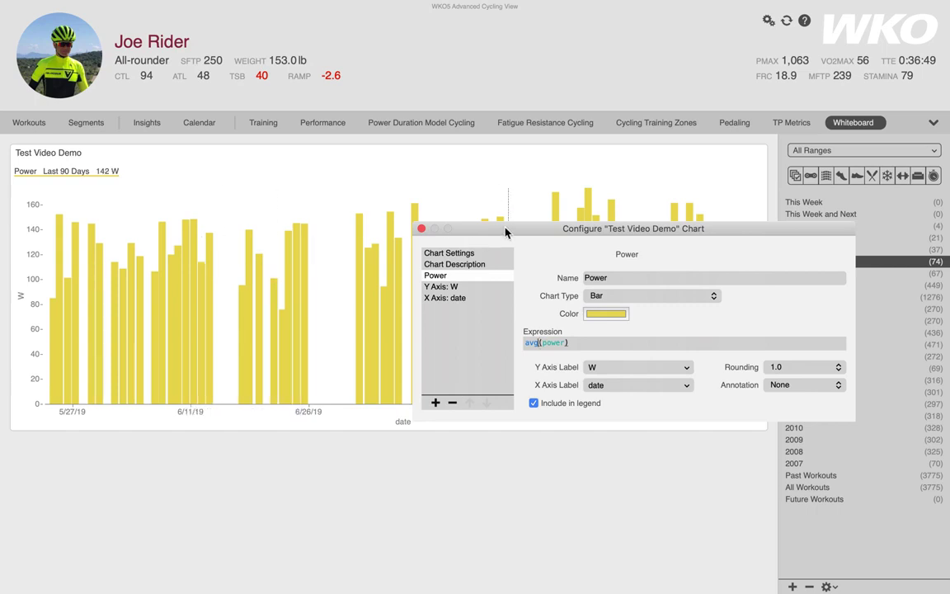
pyautogui.moveTo(499, 228); pyautogui.dragTo(279, 38)
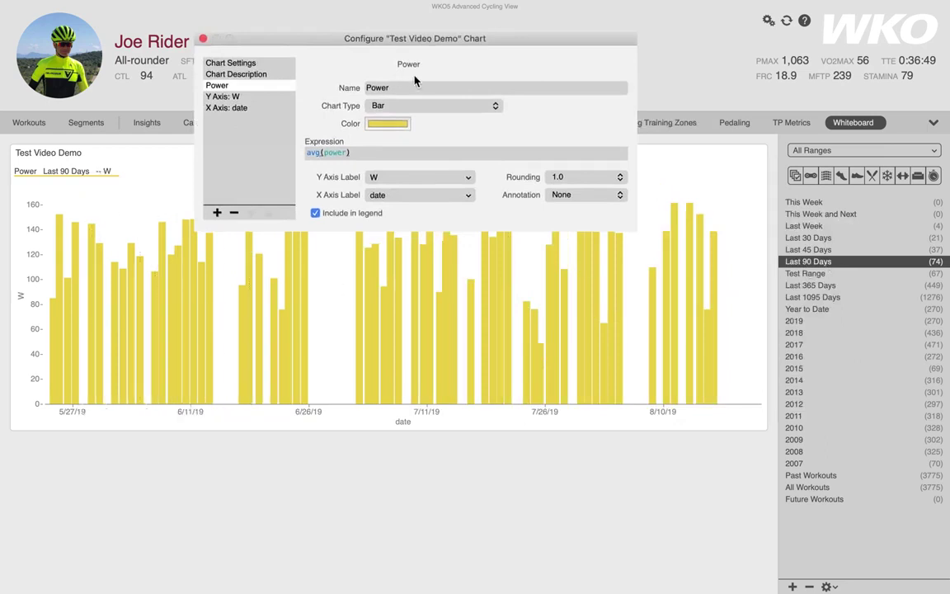
pyautogui.moveTo(499, 44); pyautogui.dragTo(566, 146)
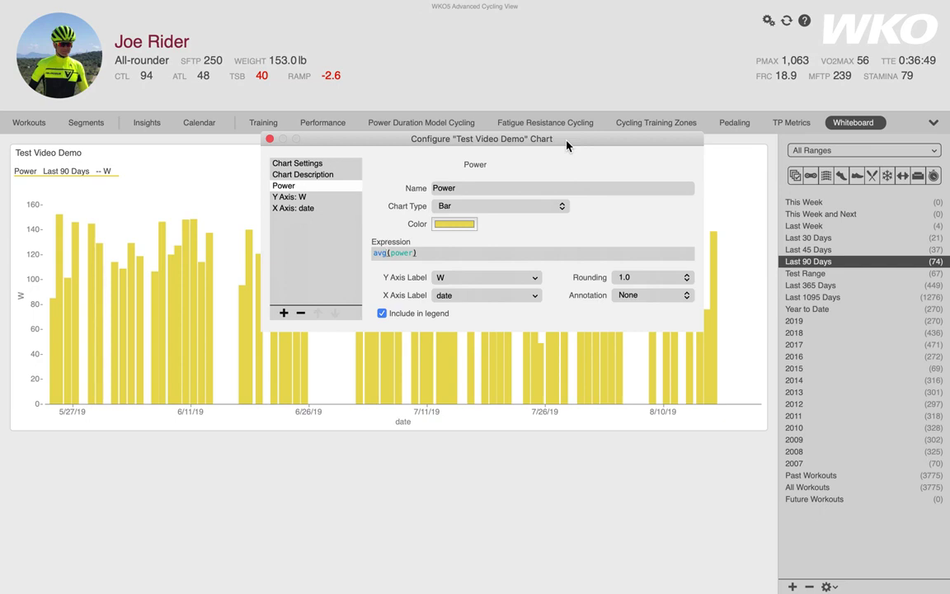
pyautogui.click(428, 255)
pyautogui.moveTo(428, 255); pyautogui.dragTo(367, 256)
pyautogui.press('super+c')
# Step: Add a second data series and paste avg(power) into its expression
pyautogui.click(284, 313)
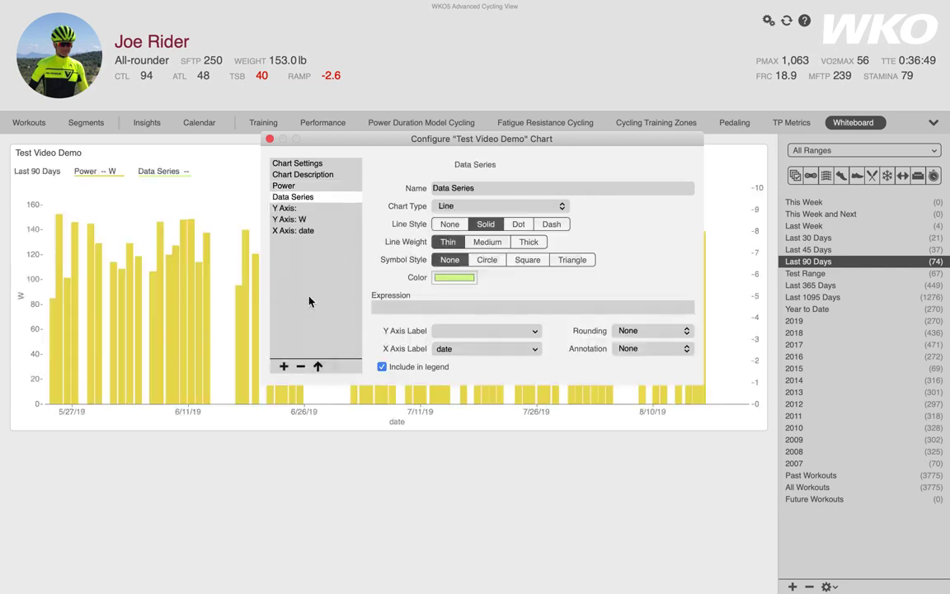
pyautogui.click(382, 310)
pyautogui.press('super+v')
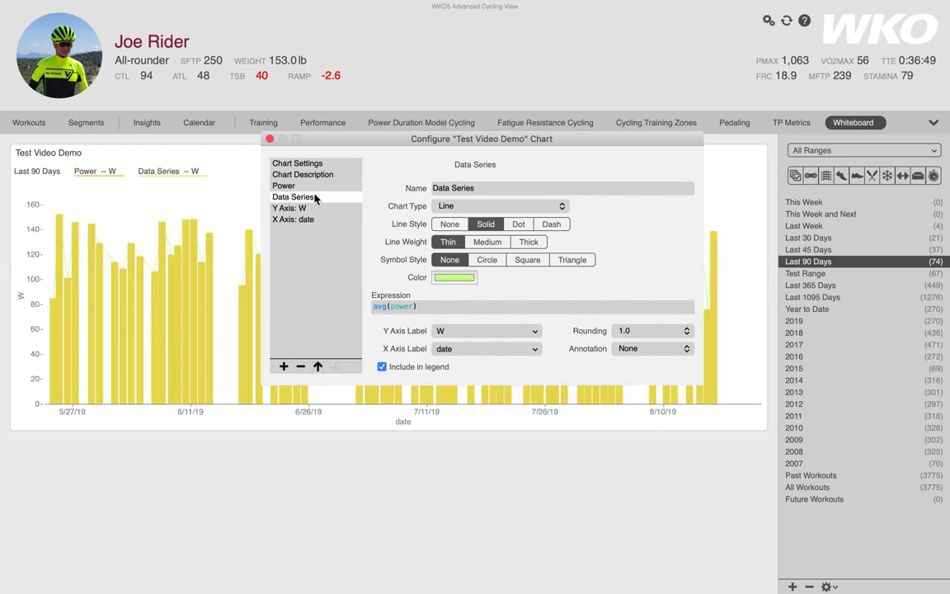
# Step: Rename the second series 'Best Avg Power' and give its line a Thick weight
pyautogui.click(485, 188)
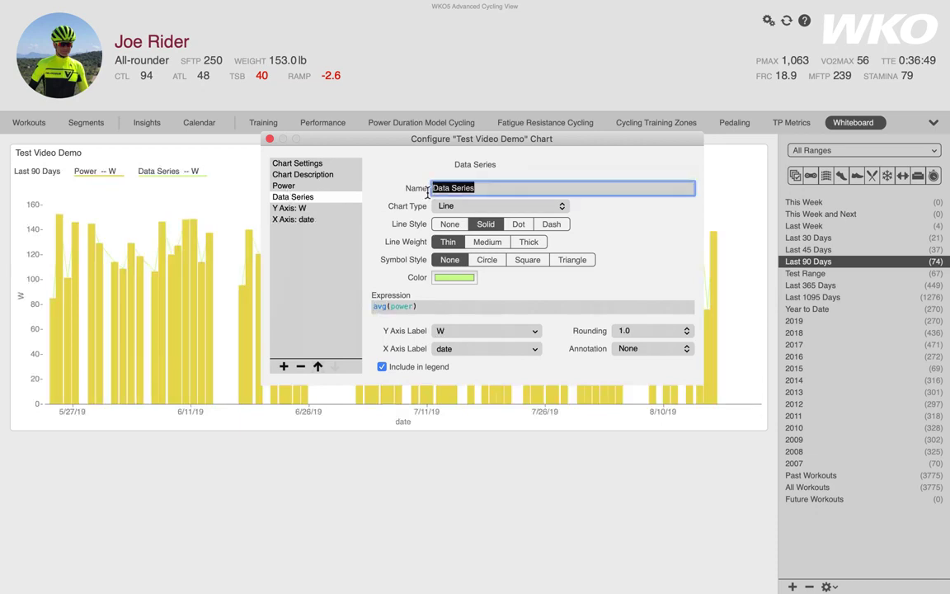
pyautogui.write('Best ')
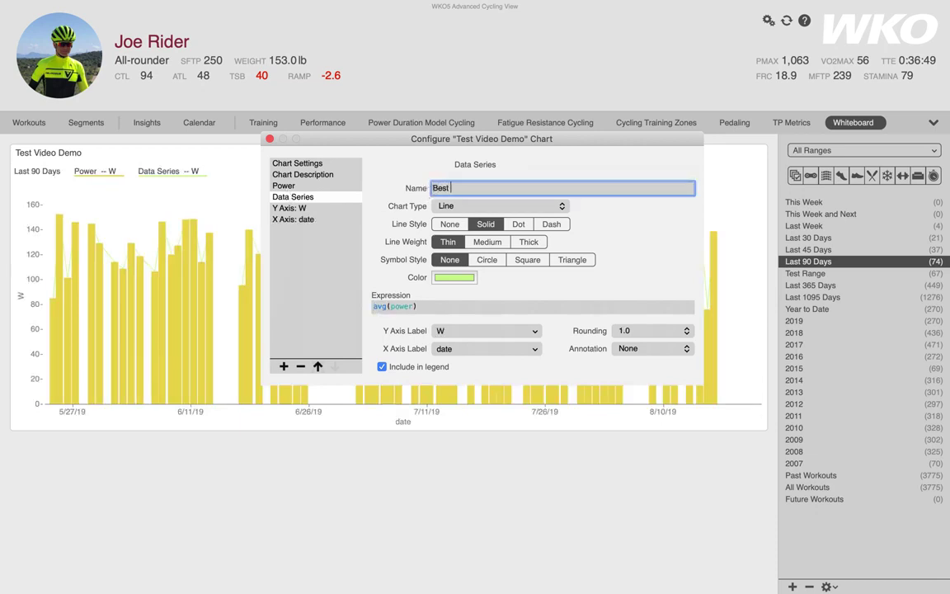
pyautogui.write('Avg Power')
pyautogui.press('Return')
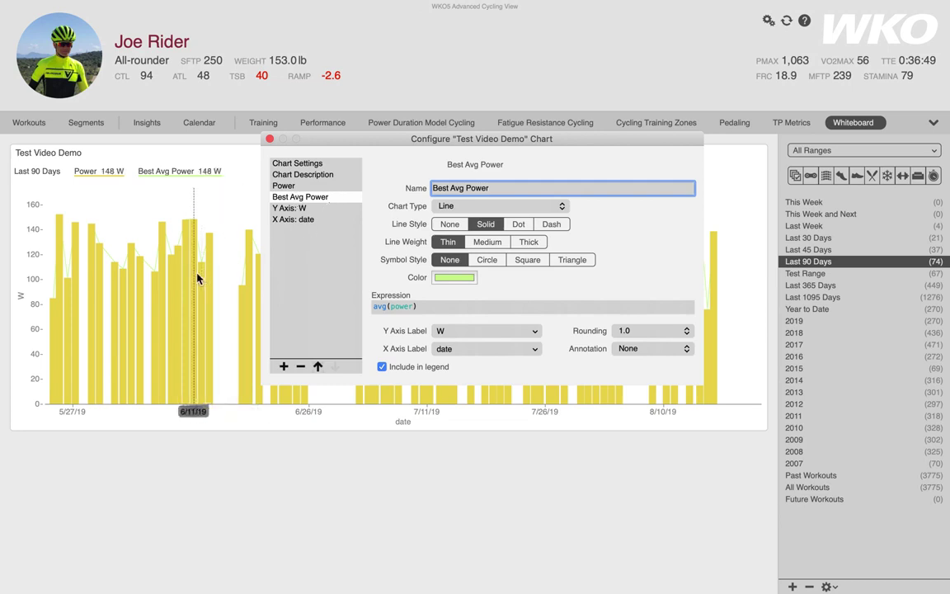
pyautogui.click(459, 242)
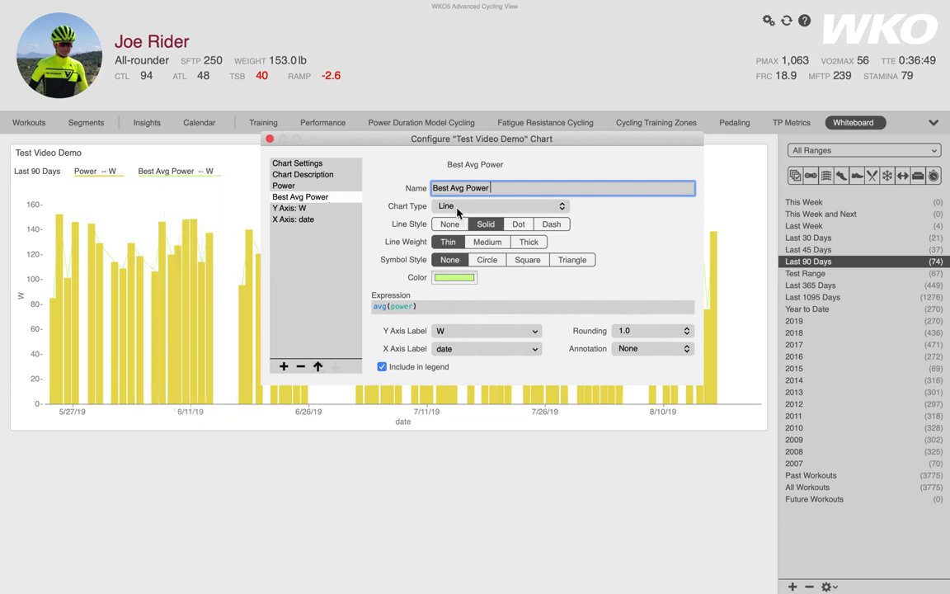
pyautogui.click(528, 241)
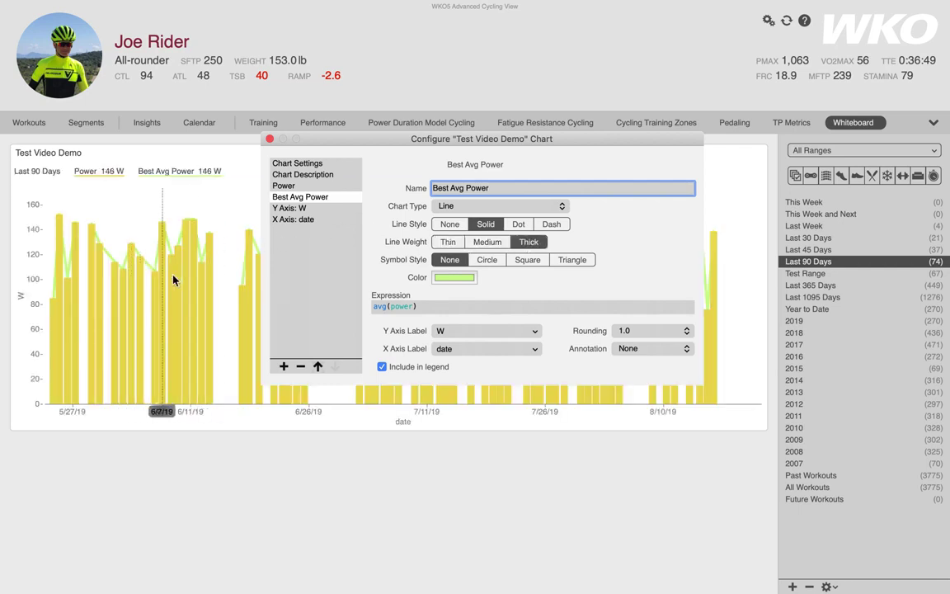
# Step: Move Best Avg Power above Power and colour it Heart Rate red
pyautogui.click(318, 367)
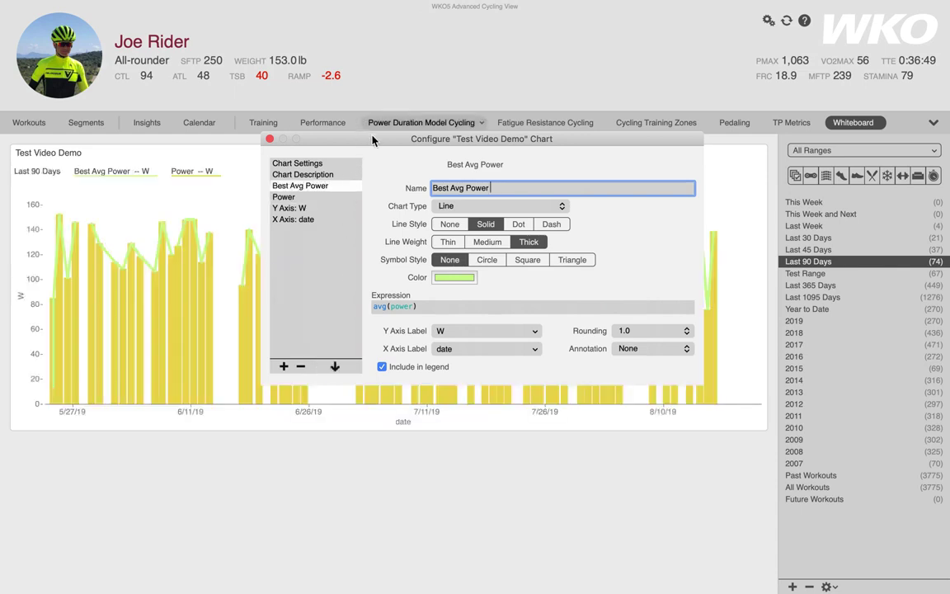
pyautogui.moveTo(371, 141); pyautogui.dragTo(394, 122)
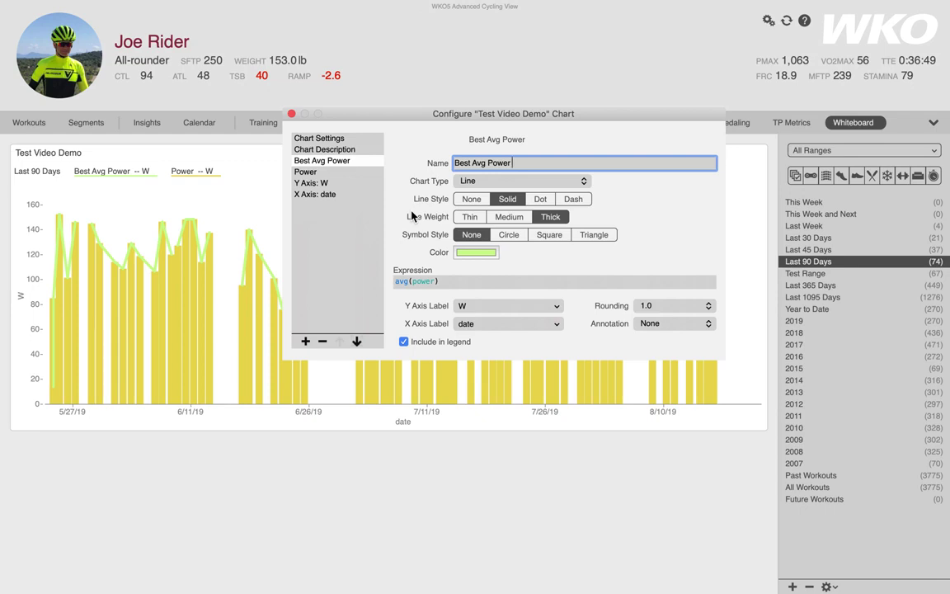
pyautogui.click(467, 254)
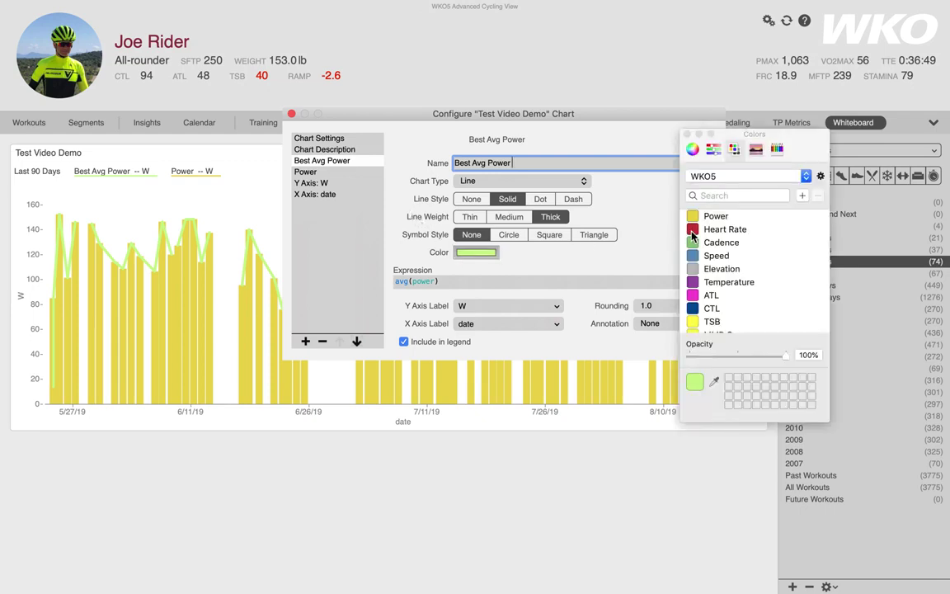
pyautogui.click(693, 235)
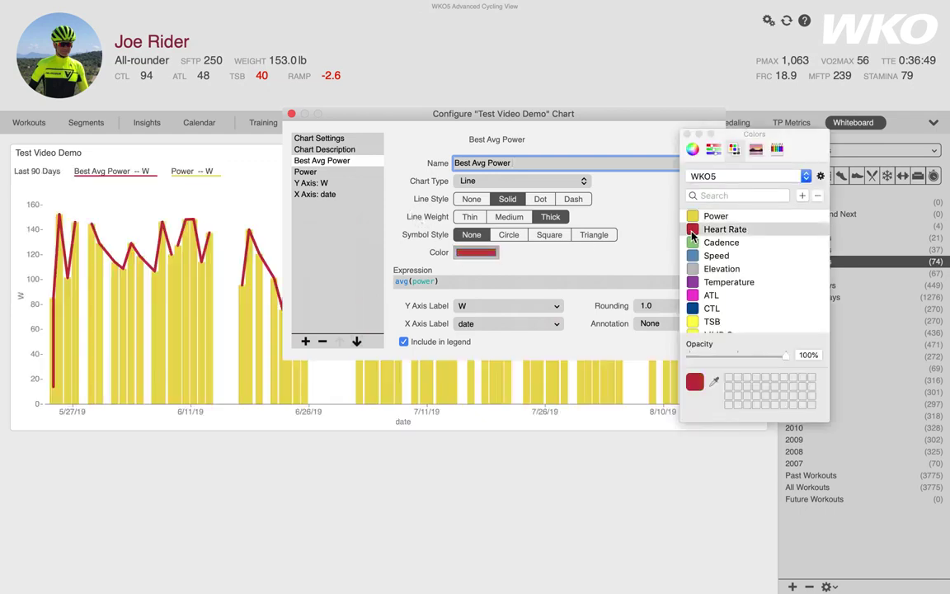
pyautogui.click(687, 134)
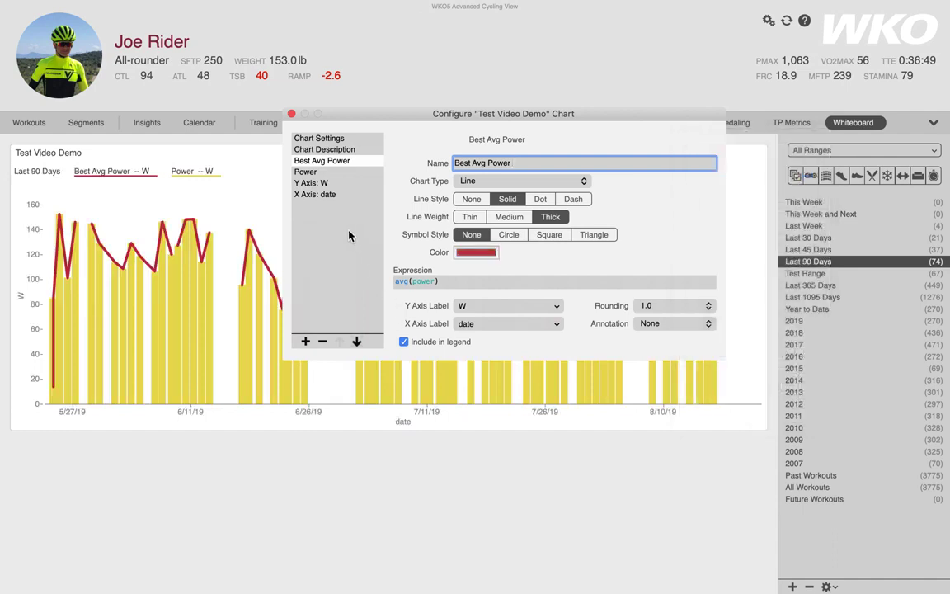
pyautogui.click(311, 173)
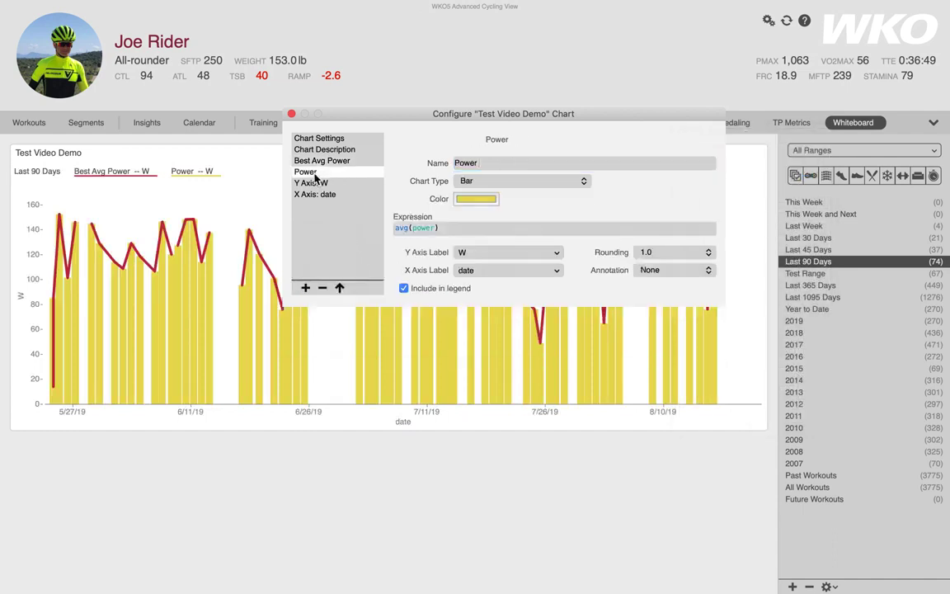
pyautogui.click(316, 161)
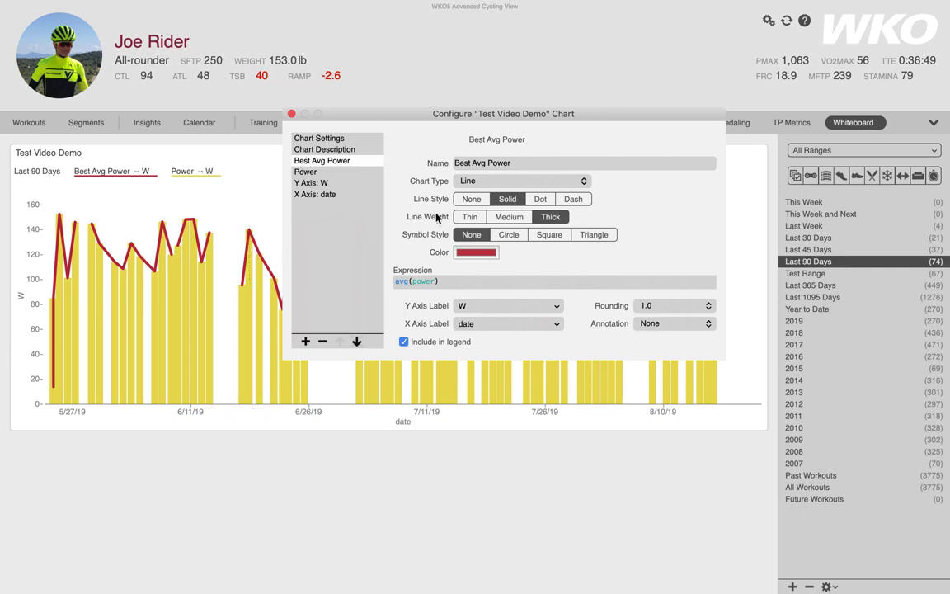
# Step: Make Best Avg Power bars using greatest(avg(power),5) to highlight the top five days
pyautogui.click(469, 183)
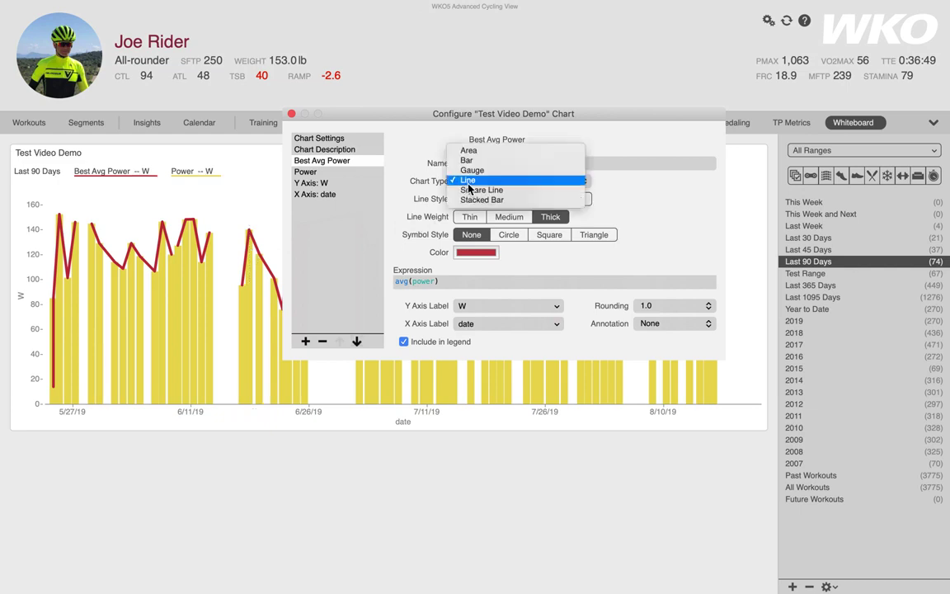
pyautogui.click(467, 161)
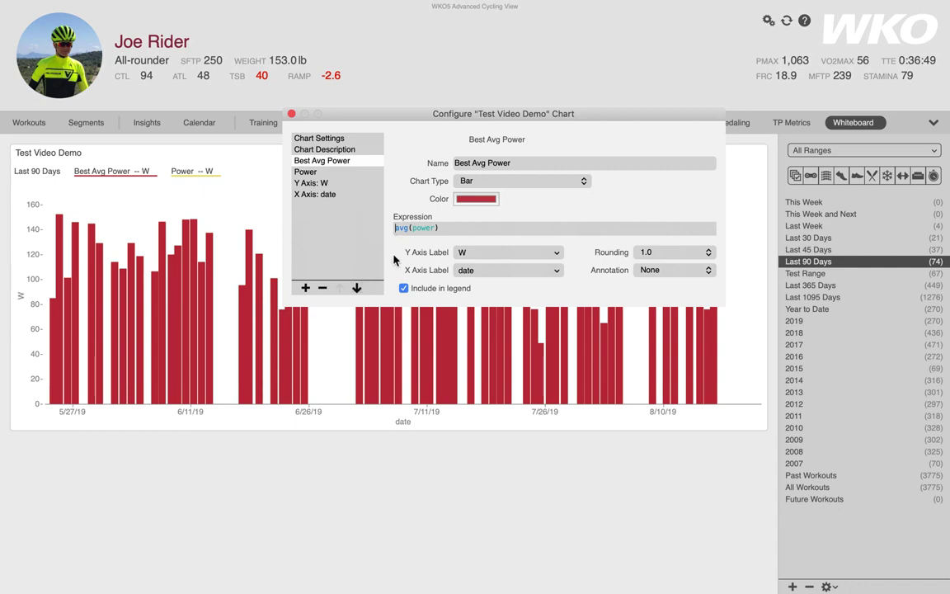
pyautogui.click(396, 228)
pyautogui.write('(')
pyautogui.click(445, 229)
pyautogui.write(')')
pyautogui.click(396, 228)
pyautogui.write('(')
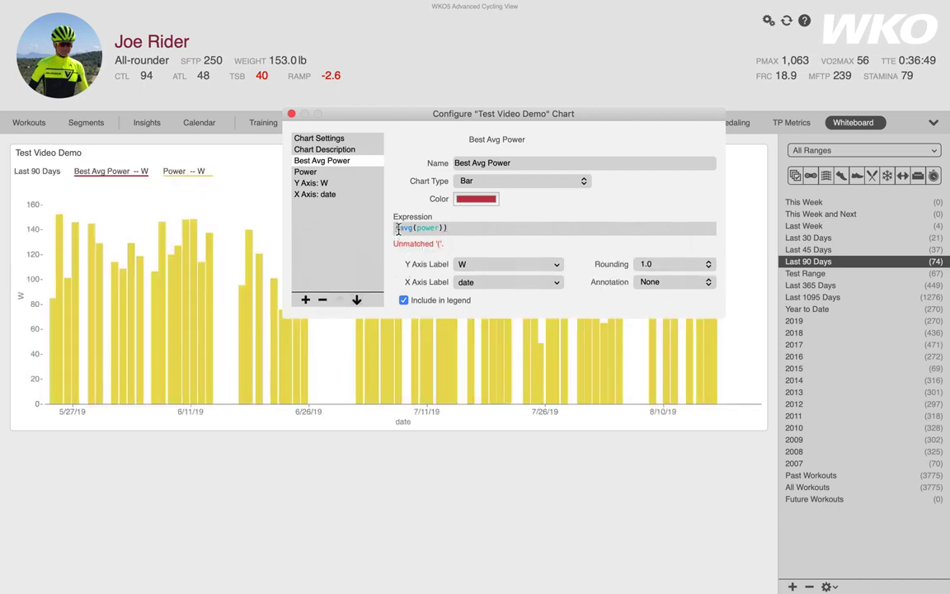
pyautogui.press('BackSpace')
pyautogui.write('greatest')
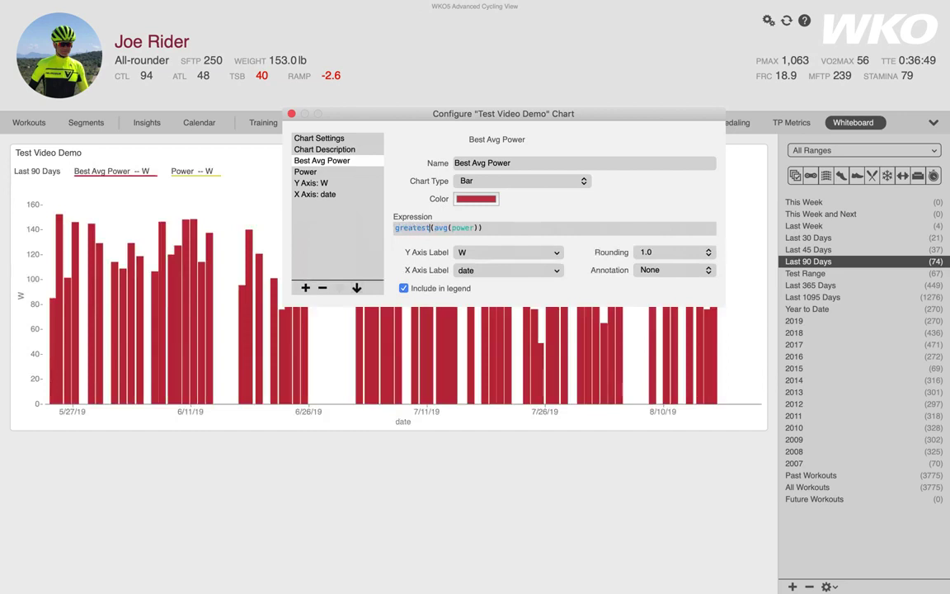
pyautogui.click(479, 227)
pyautogui.write(',1')
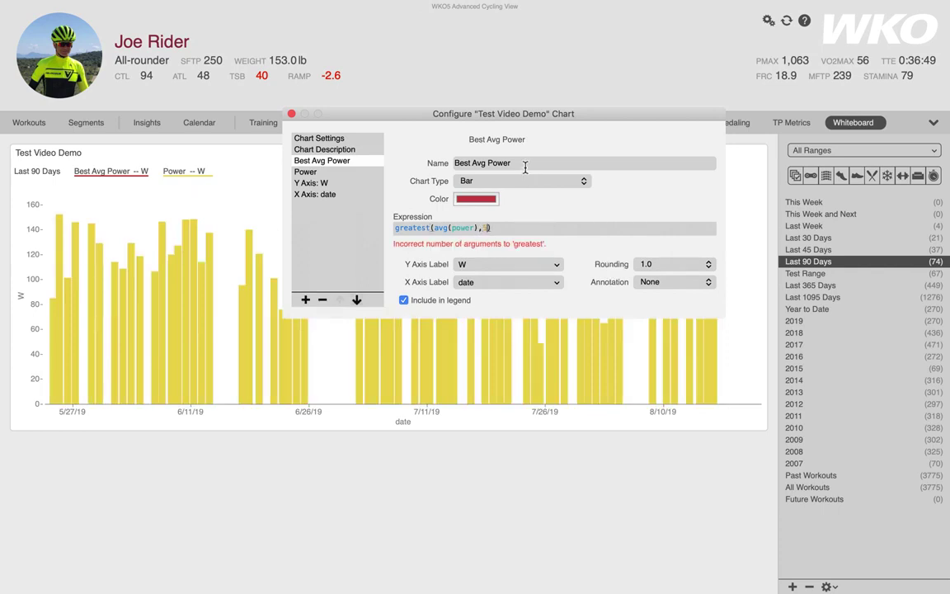
pyautogui.click(522, 163)
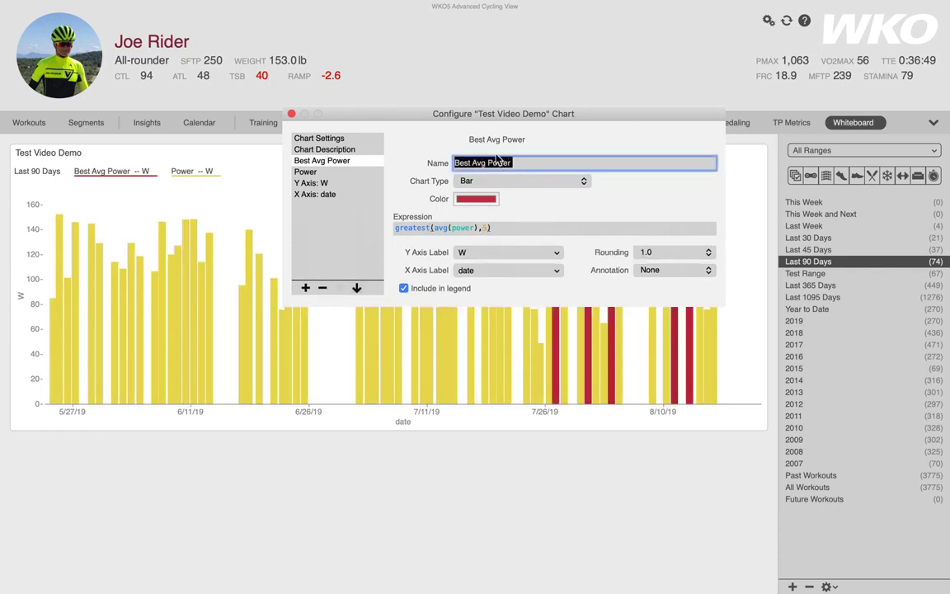
pyautogui.moveTo(499, 113)
pyautogui.mouseDown()
pyautogui.moveTo(396, 85)
pyautogui.moveTo(298, 263)
pyautogui.mouseUp()
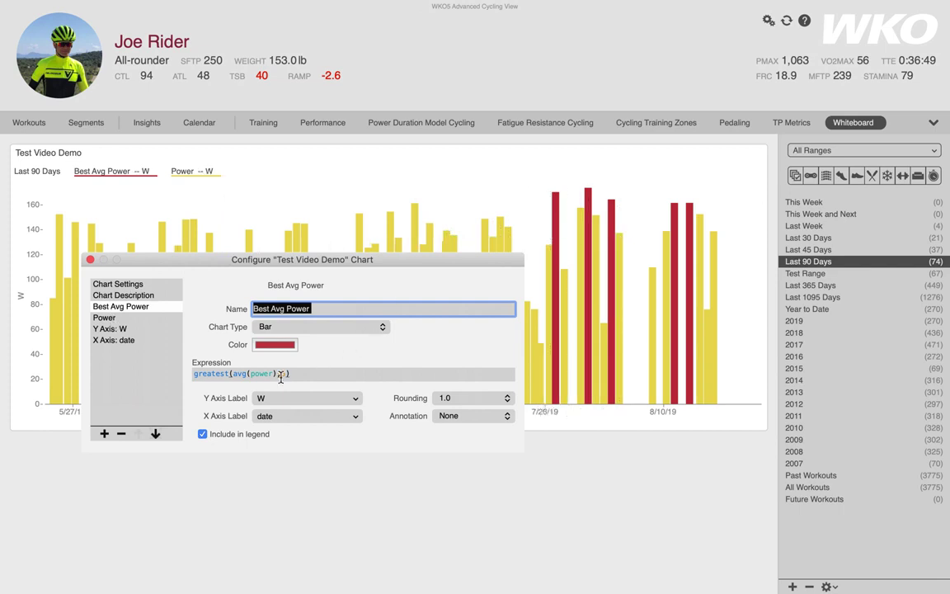
pyautogui.moveTo(399, 273); pyautogui.dragTo(521, 369)
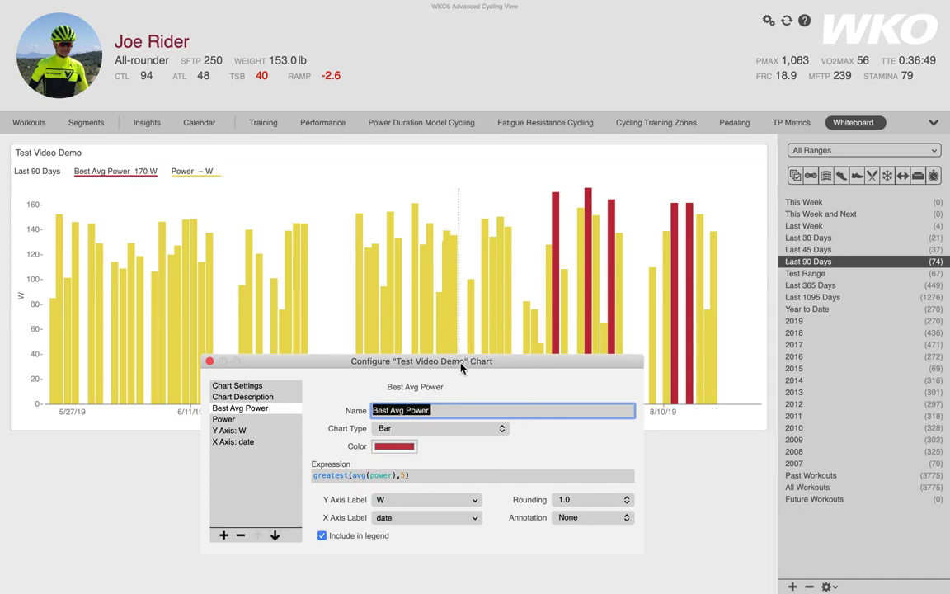
pyautogui.moveTo(462, 367); pyautogui.dragTo(336, 242)
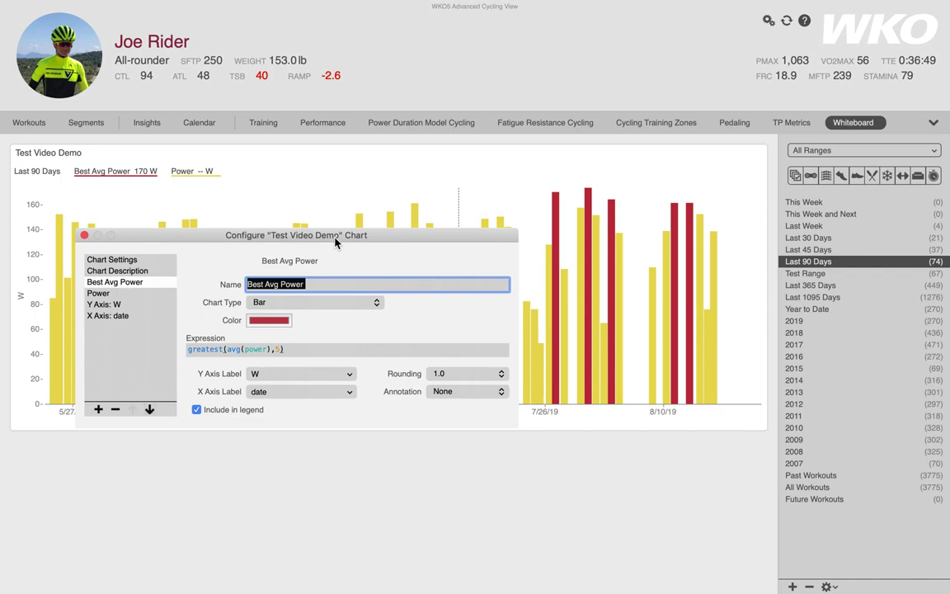
# Step: Add a series named 'MMP 5 Min' as a dotted line
pyautogui.click(100, 410)
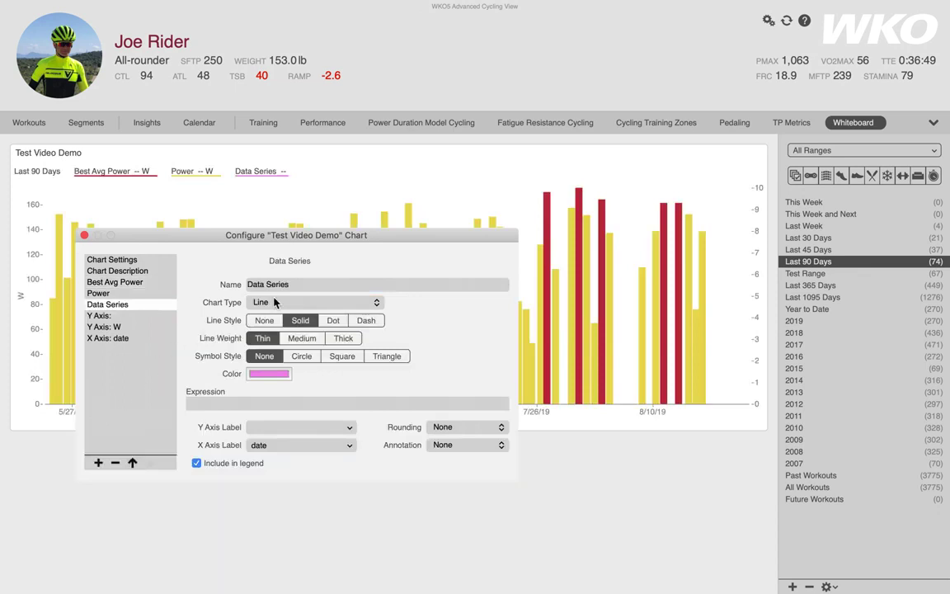
pyautogui.moveTo(290, 285); pyautogui.dragTo(245, 285)
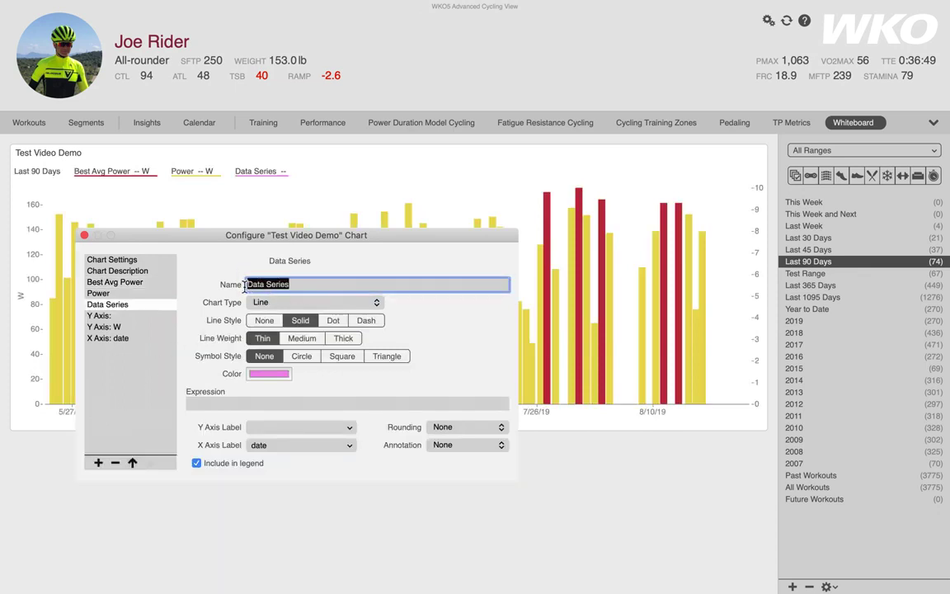
pyautogui.write('MM')
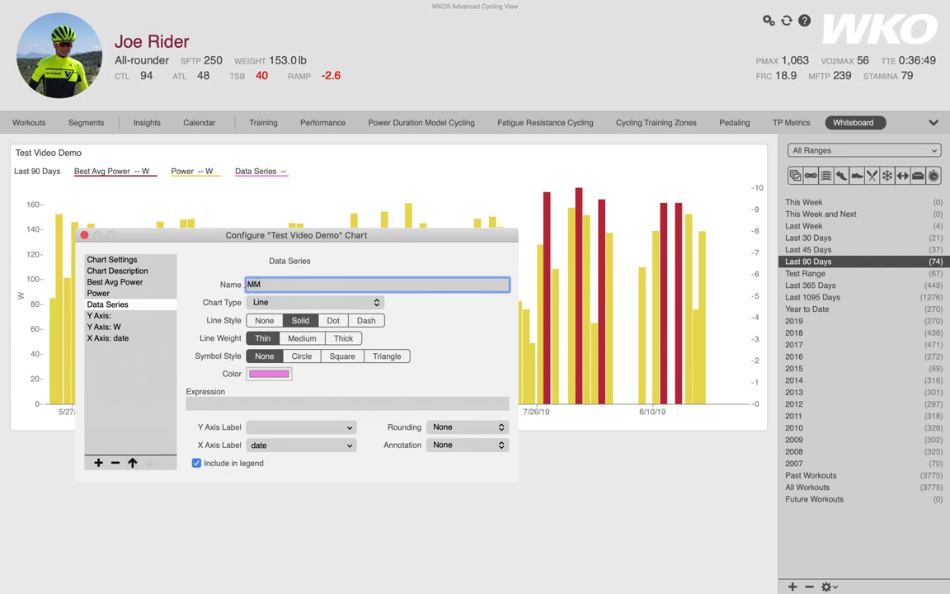
pyautogui.write('P 5 Min')
pyautogui.click(251, 302)
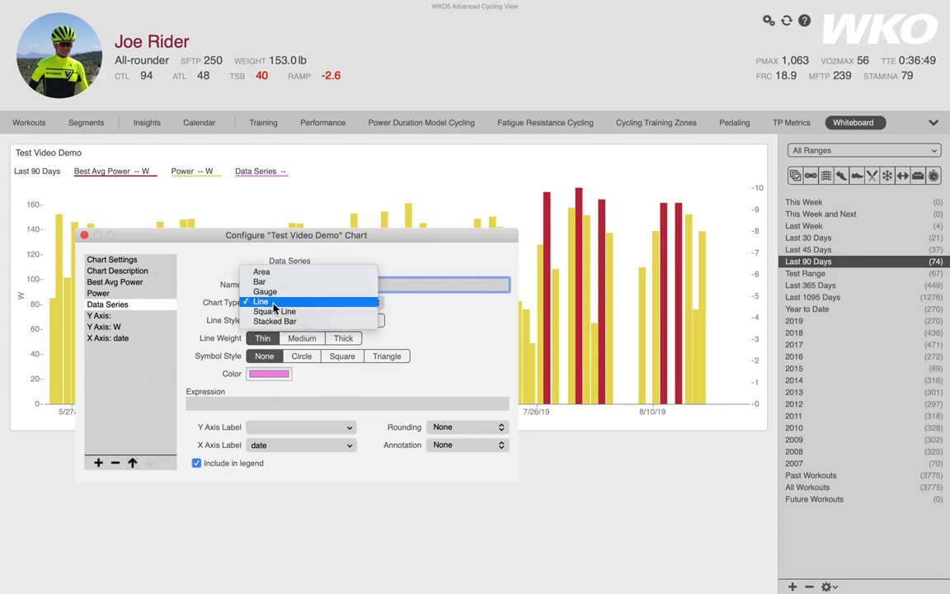
pyautogui.click(275, 304)
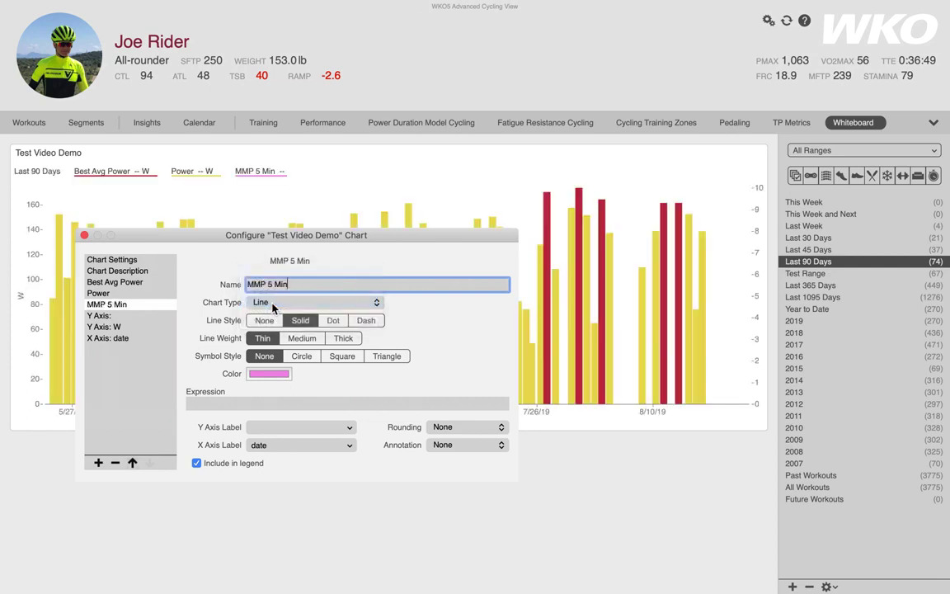
pyautogui.click(330, 321)
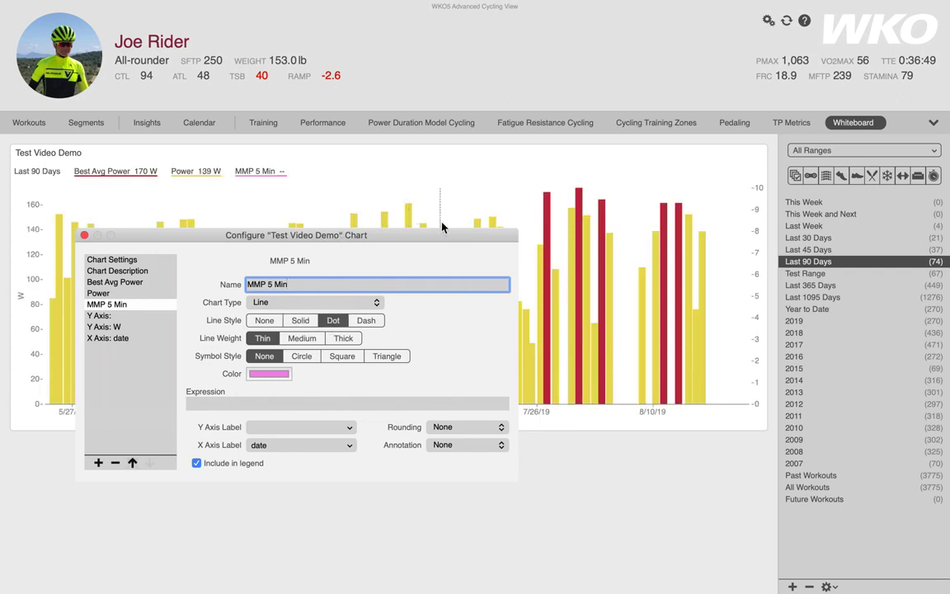
# Step: Give MMP 5 Min large circle symbols in the Temperature purple colour
pyautogui.click(298, 361)
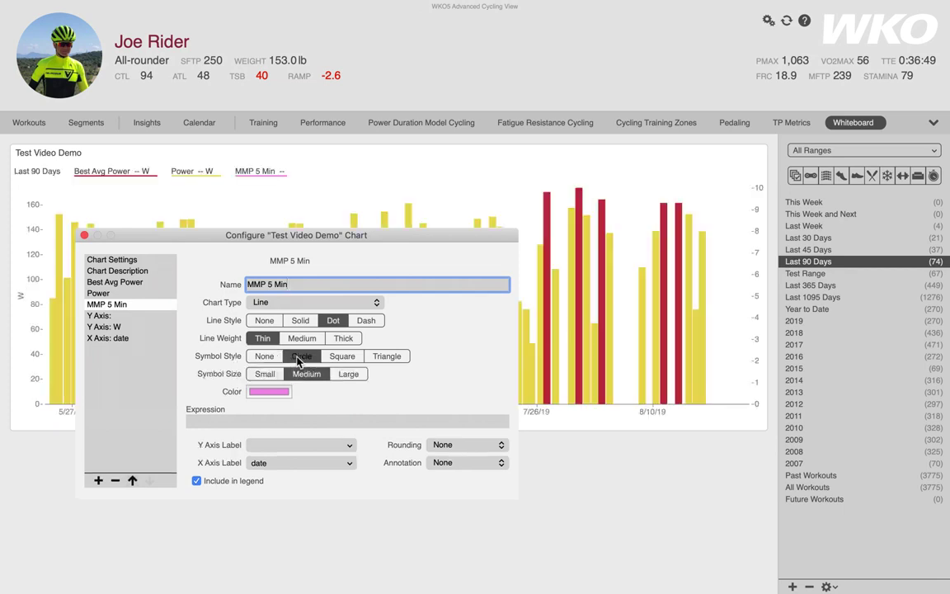
pyautogui.click(348, 373)
pyautogui.click(269, 391)
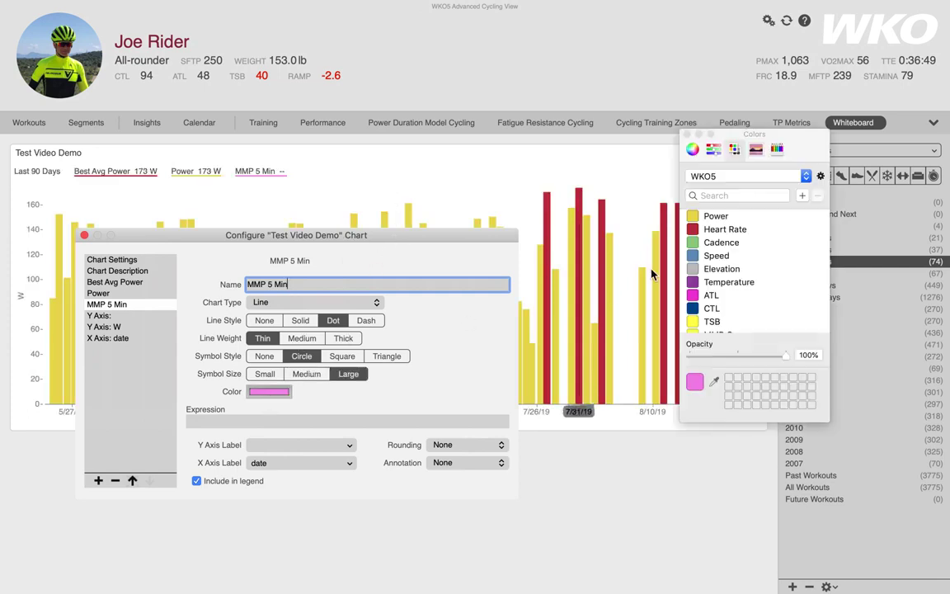
pyautogui.click(693, 282)
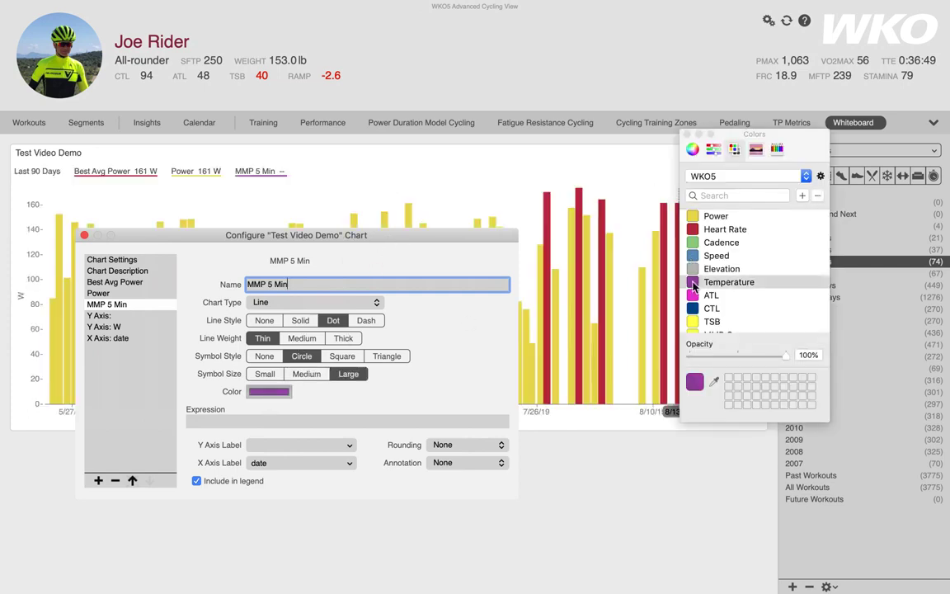
pyautogui.click(688, 134)
pyautogui.moveTo(453, 240); pyautogui.dragTo(603, 34)
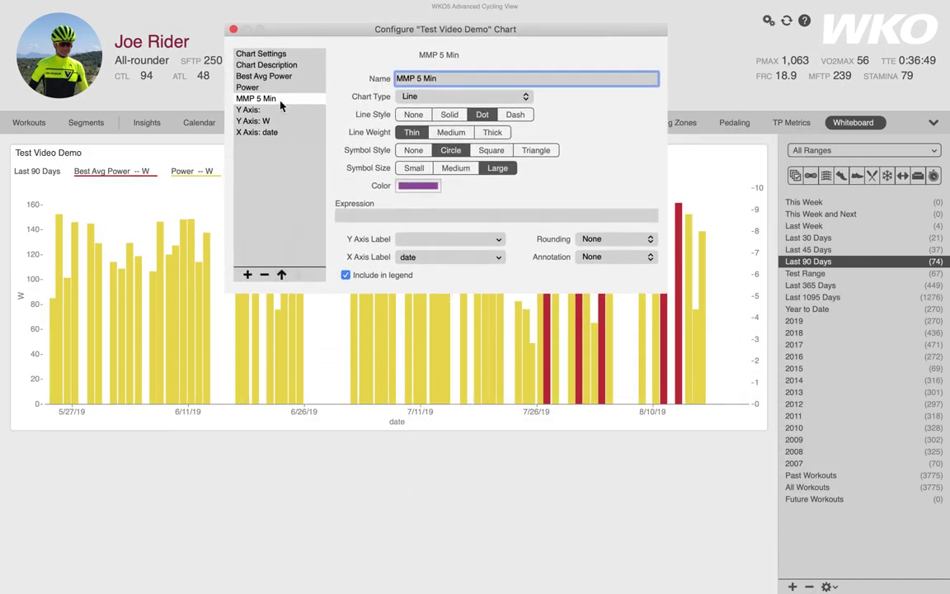
# Step: Set the MMP 5 Min expression to meanmax(power,300) to plot daily best 5-minute power
pyautogui.click(345, 214)
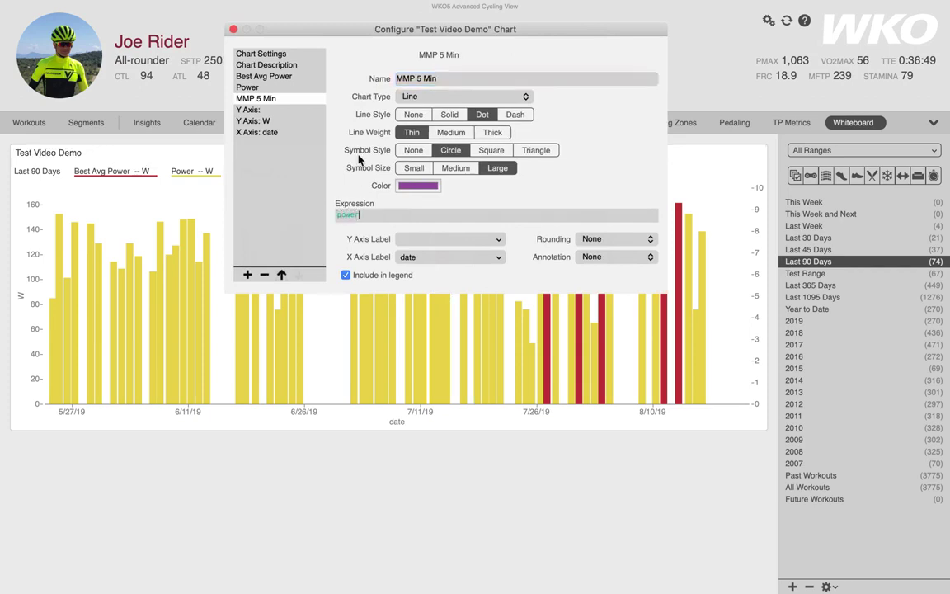
pyautogui.press('Return')
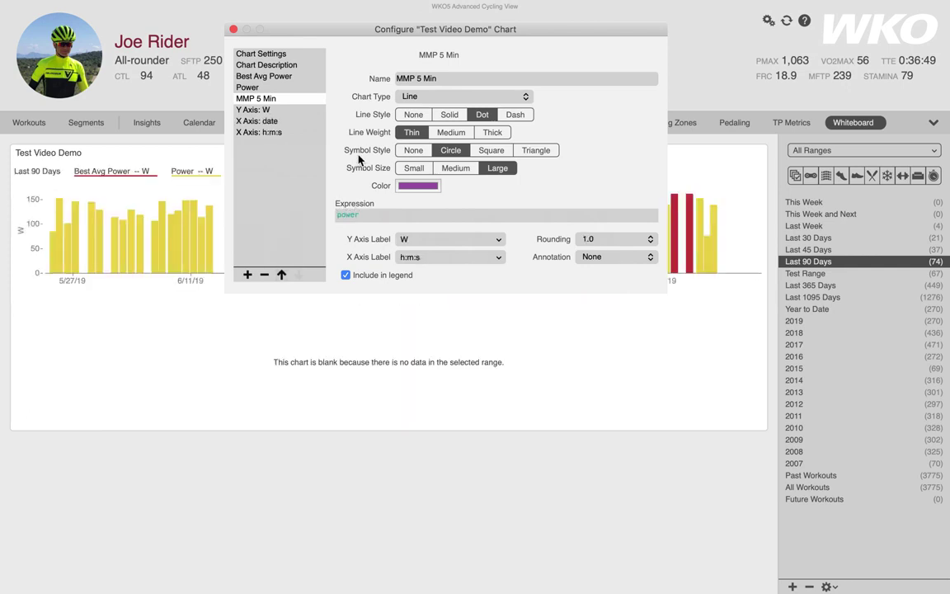
pyautogui.click(399, 212)
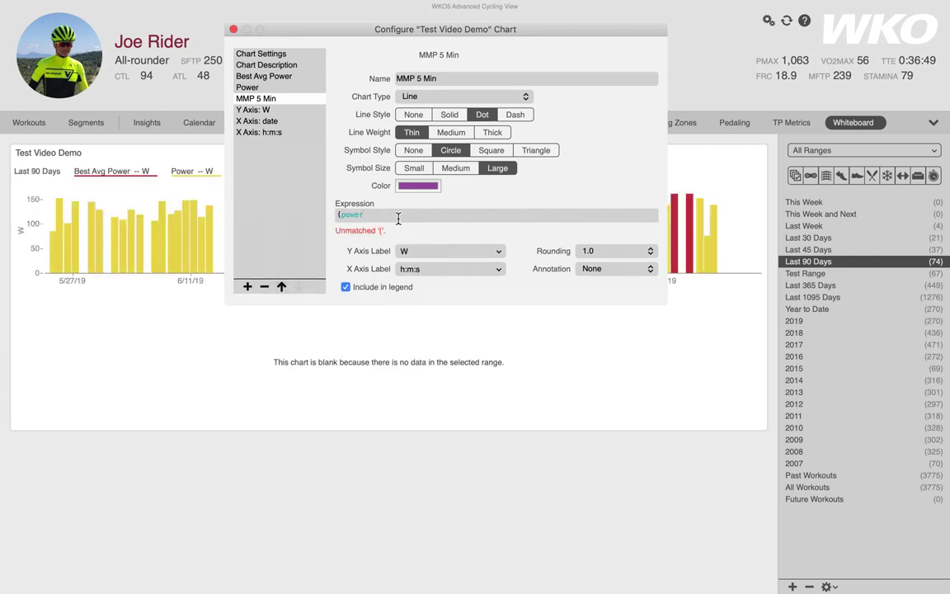
pyautogui.write(')')
pyautogui.write('mean')
pyautogui.write('max')
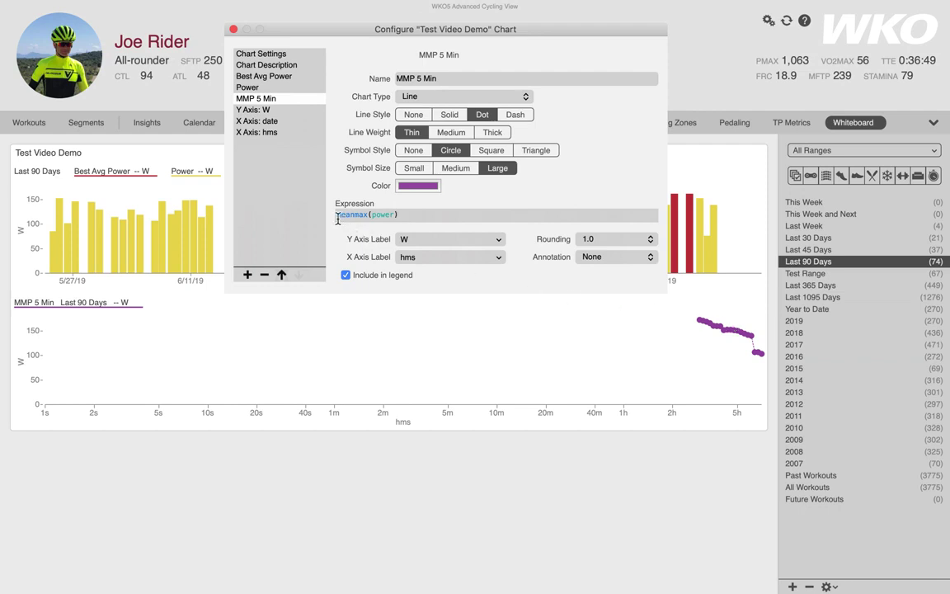
pyautogui.moveTo(338, 218); pyautogui.dragTo(428, 218)
pyautogui.press('Left')
pyautogui.write(',')
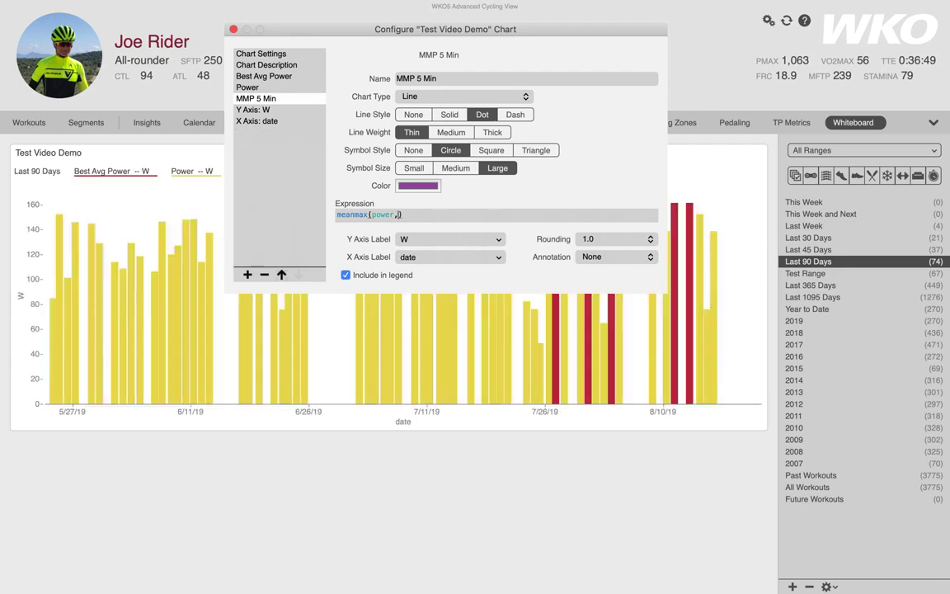
pyautogui.write('300')
pyautogui.click(404, 76)
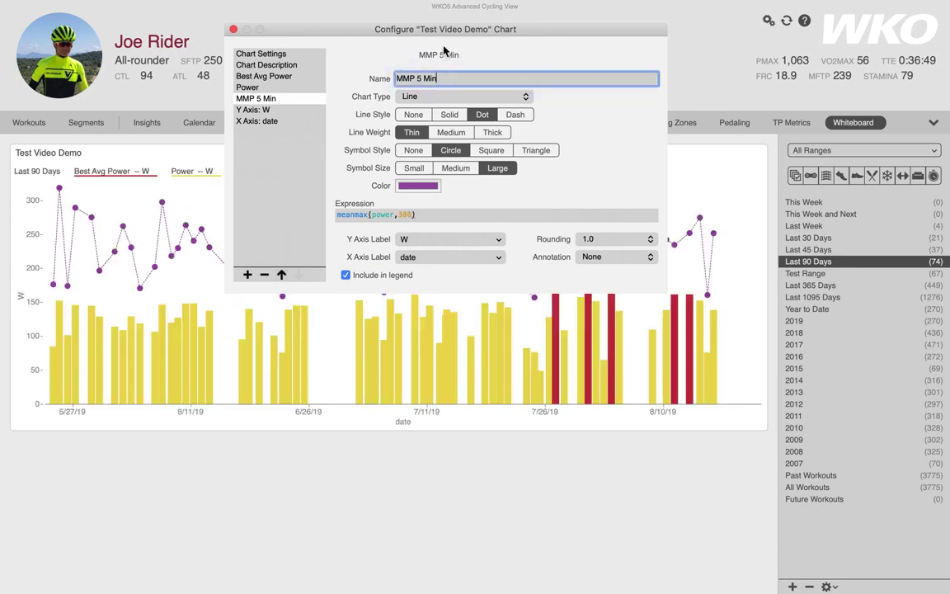
pyautogui.moveTo(450, 29); pyautogui.dragTo(421, 319)
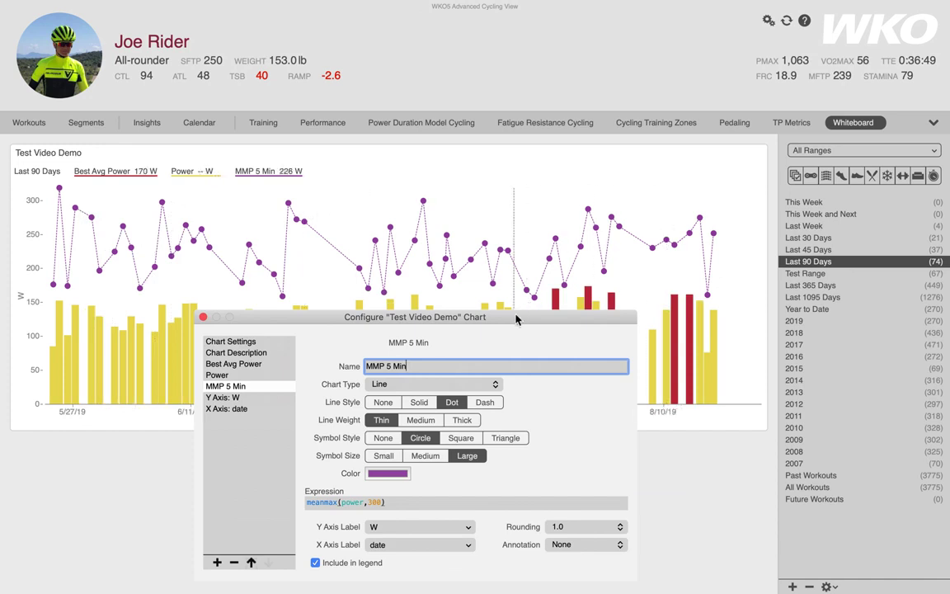
# Step: Wrap the MMP 5 Min expression as greatest(meanmax(power,300),5) to show only the top five days
pyautogui.moveTo(518, 315); pyautogui.dragTo(568, 220)
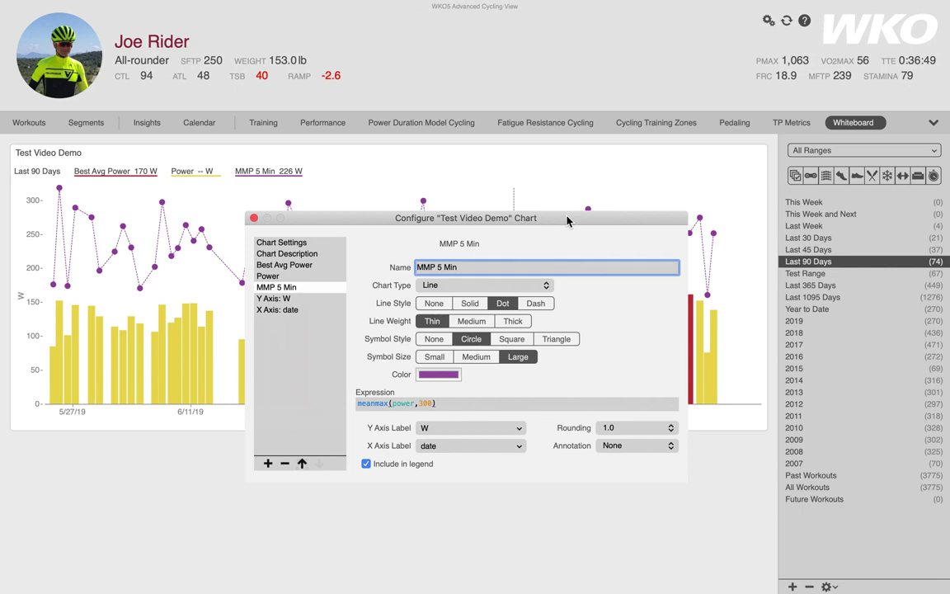
pyautogui.click(359, 403)
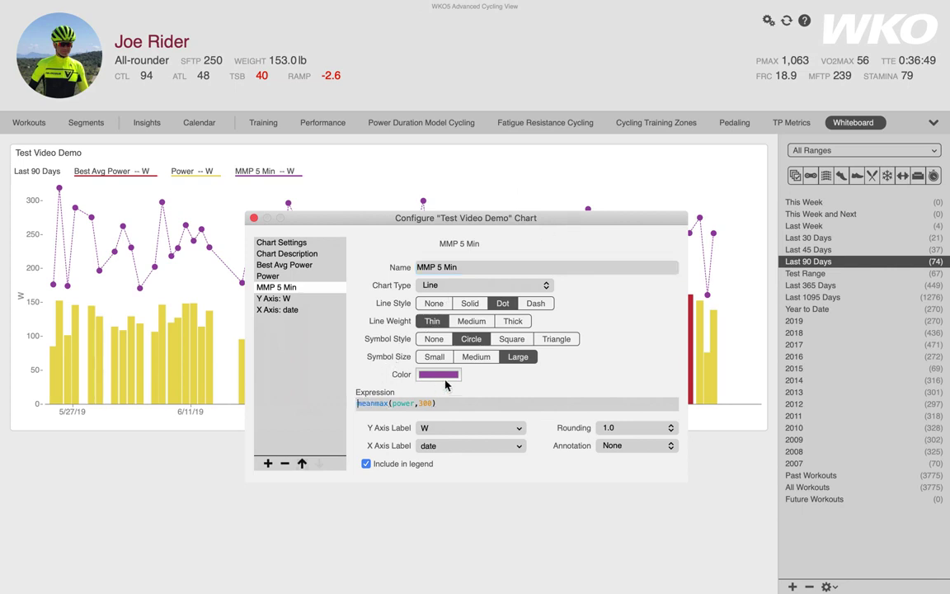
pyautogui.write('(')
pyautogui.click(450, 402)
pyautogui.write(')')
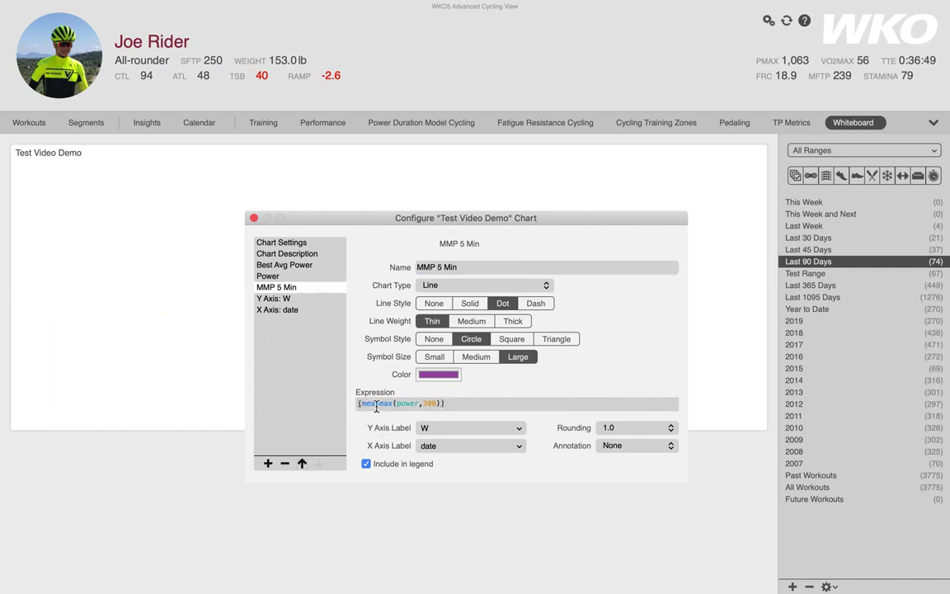
pyautogui.write('greatest')
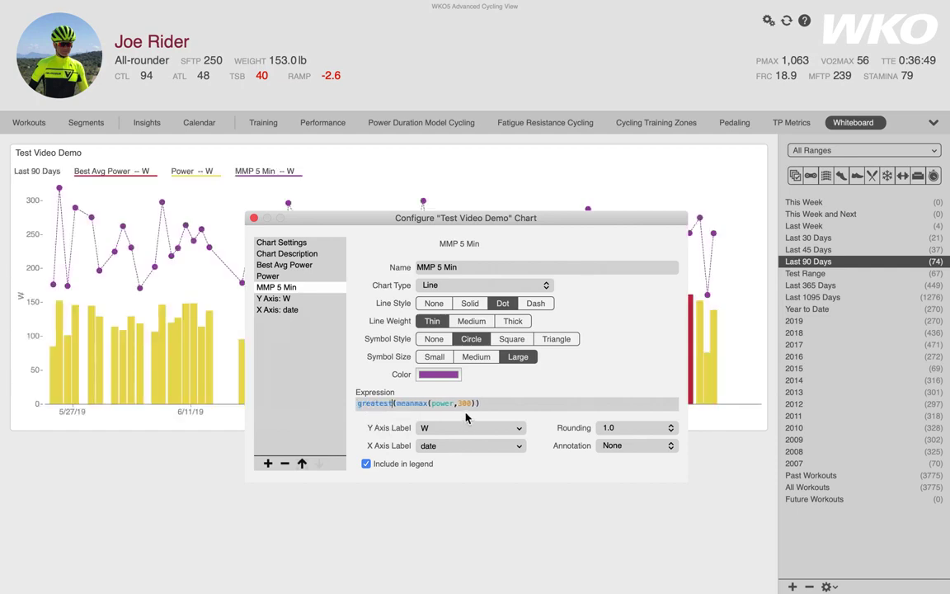
pyautogui.press('Return')
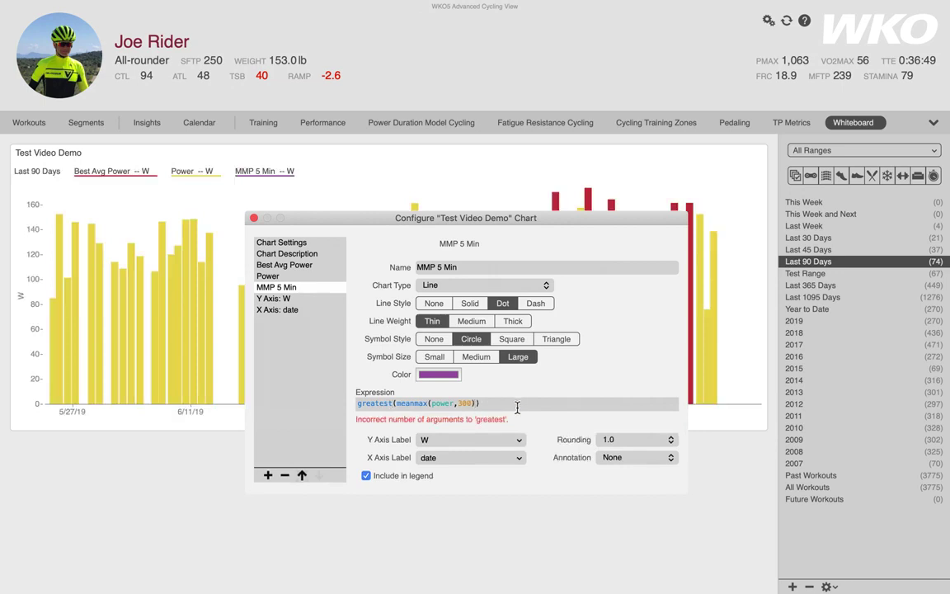
pyautogui.write(',5')
pyautogui.press('Tab')
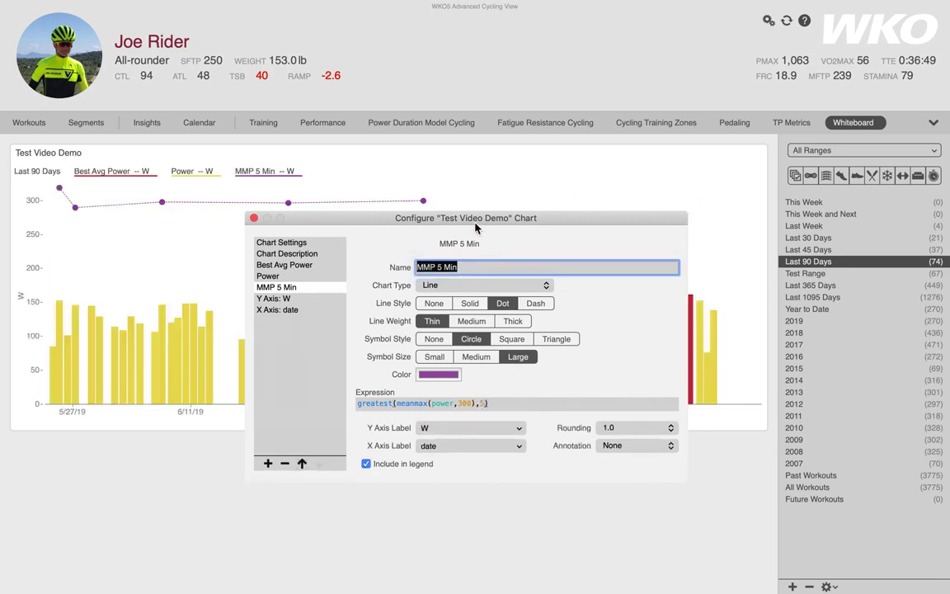
# Step: Check the chart with the dialog moved aside, then select the whole expression for copying
pyautogui.moveTo(474, 226); pyautogui.dragTo(586, 372)
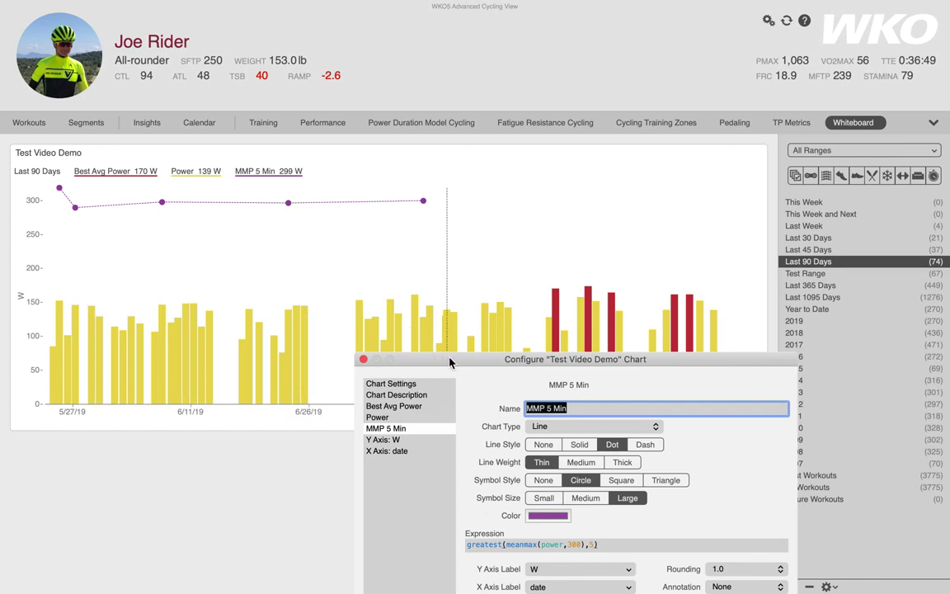
pyautogui.moveTo(449, 363); pyautogui.dragTo(415, 294)
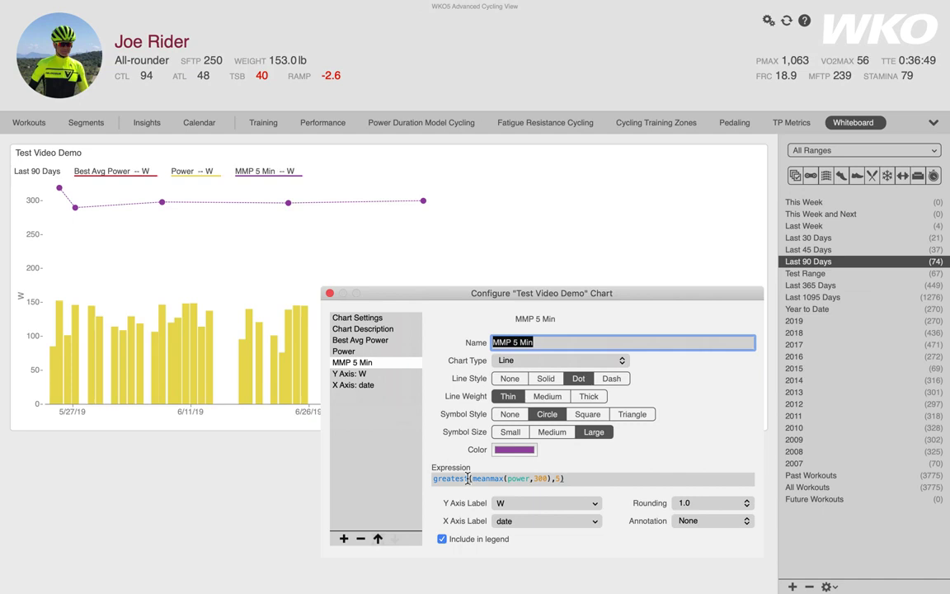
pyautogui.moveTo(469, 294); pyautogui.dragTo(428, 242)
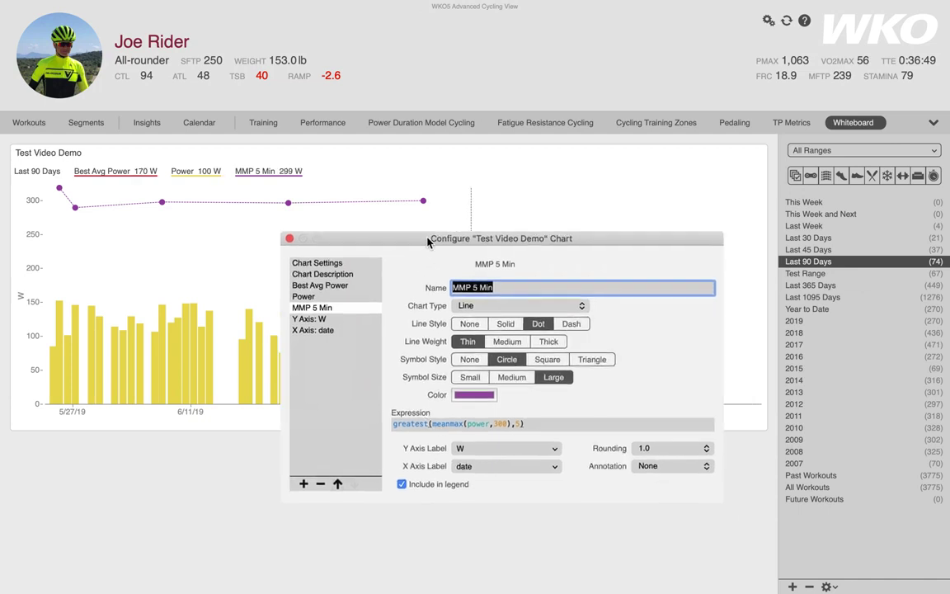
pyautogui.moveTo(536, 425); pyautogui.dragTo(388, 428)
pyautogui.hotkey('ctrl', 'c')
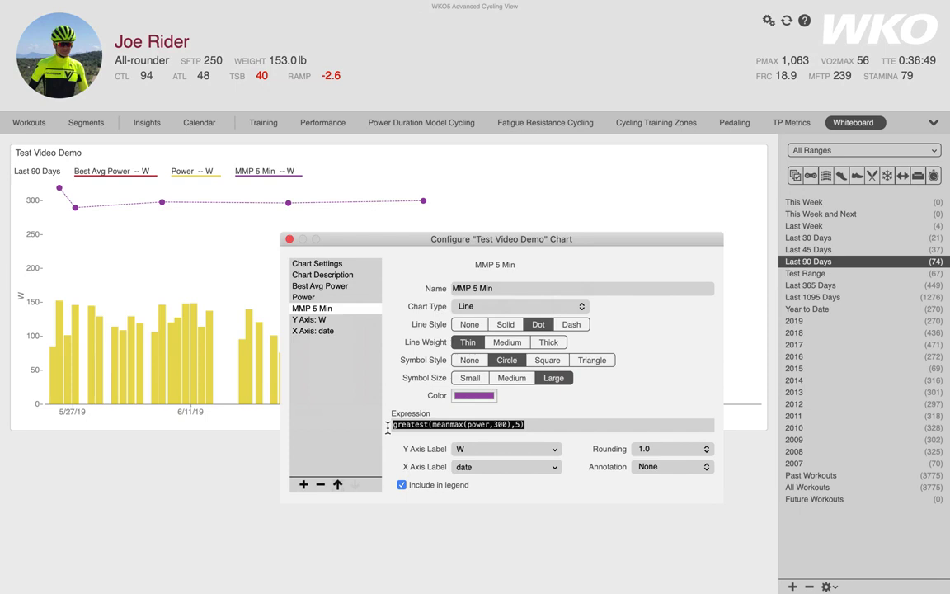
# Step: Add a new data series and paste the copied top-5 expression into it
pyautogui.click(304, 485)
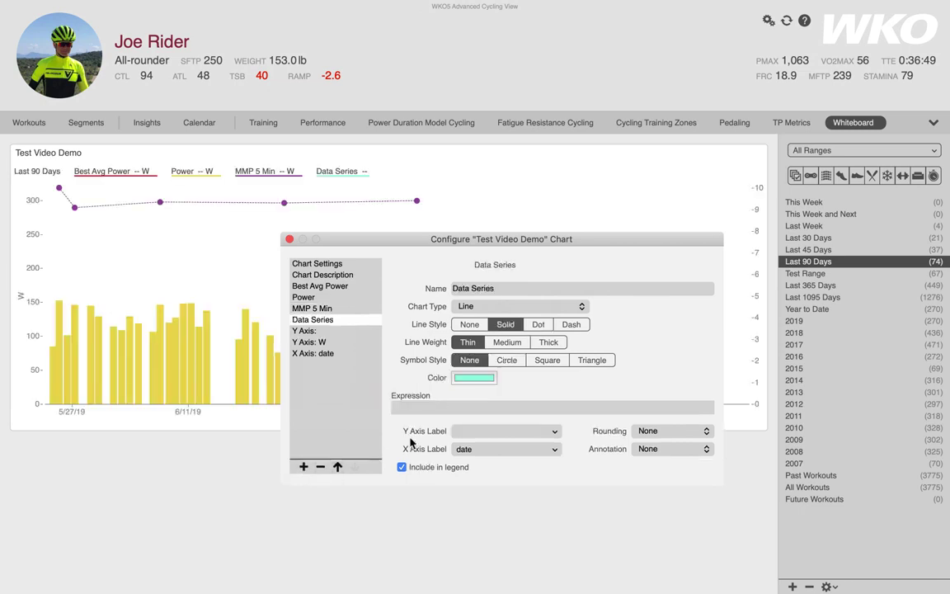
pyautogui.click(404, 407)
pyautogui.hotkey('ctrl', 'v')
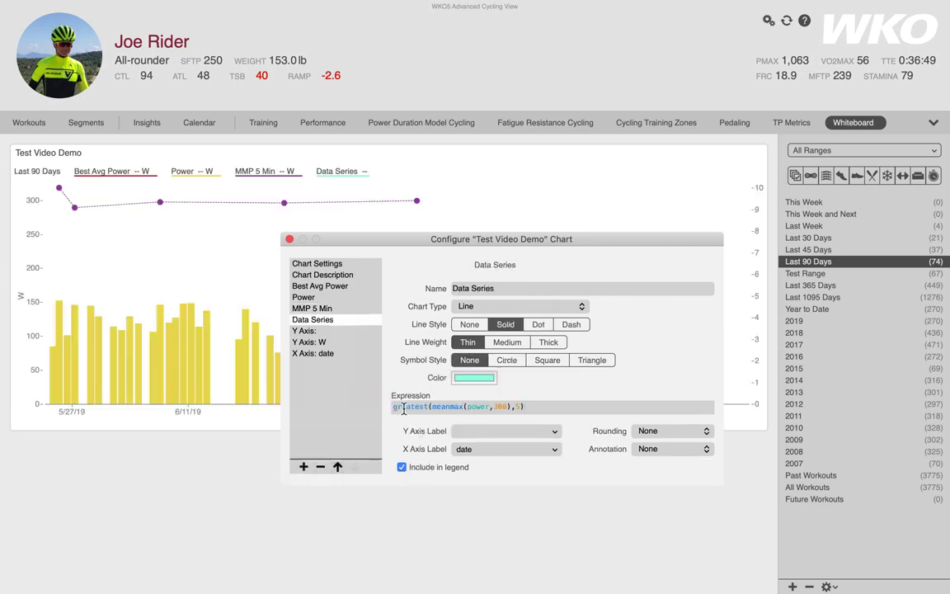
# Step: Delete the trailing count argument from the new series' expression
pyautogui.click(526, 407)
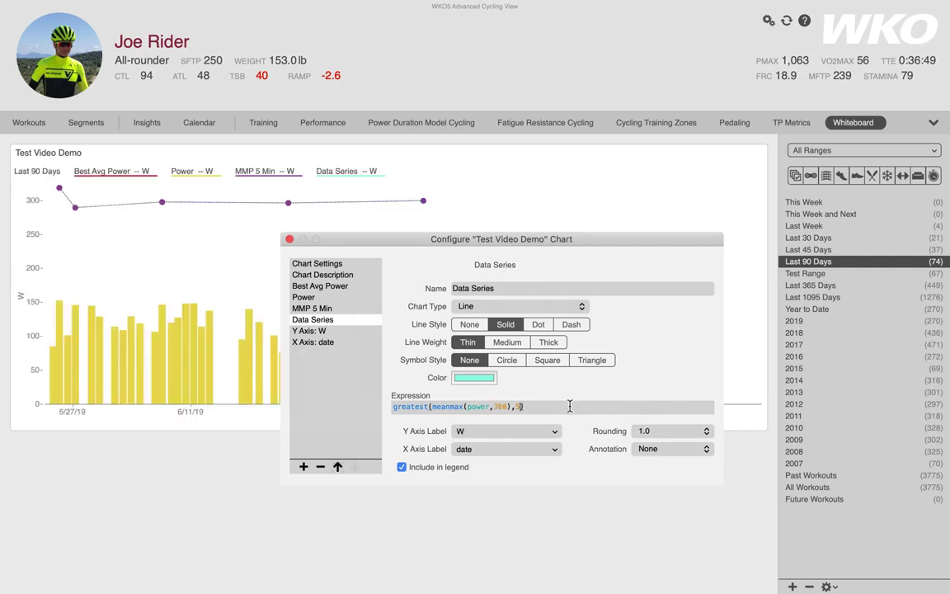
pyautogui.press('Left')
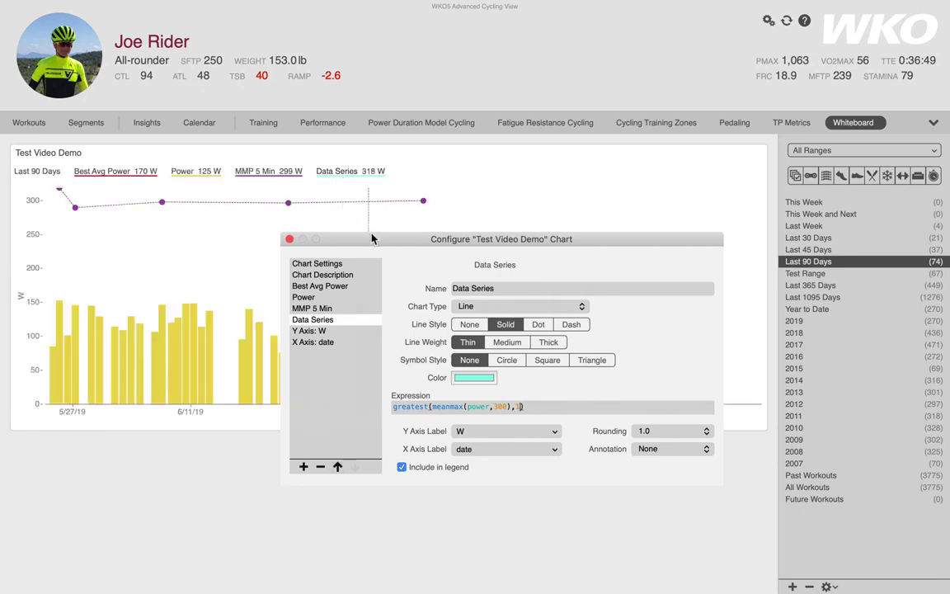
pyautogui.moveTo(338, 239); pyautogui.dragTo(350, 355)
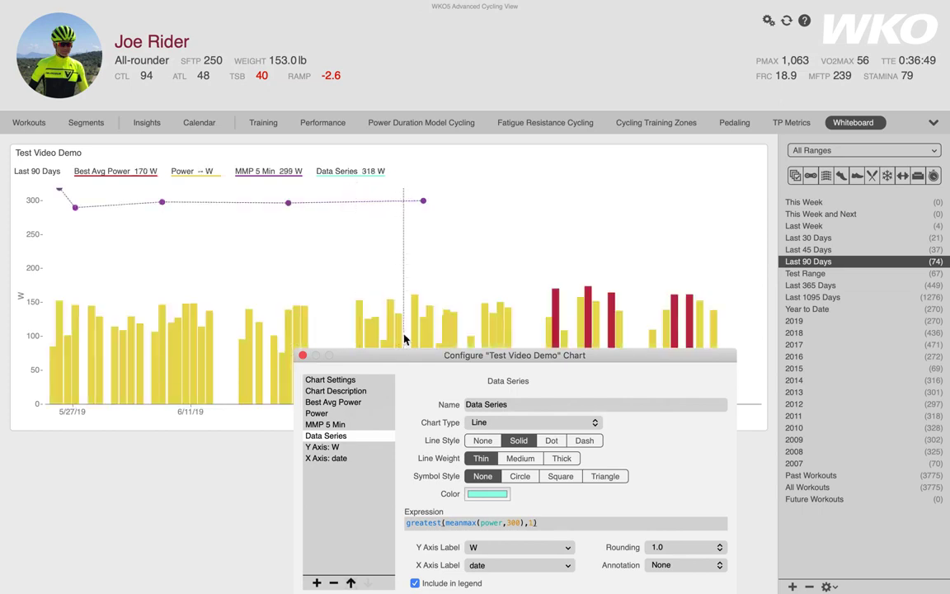
pyautogui.moveTo(416, 360); pyautogui.dragTo(397, 256)
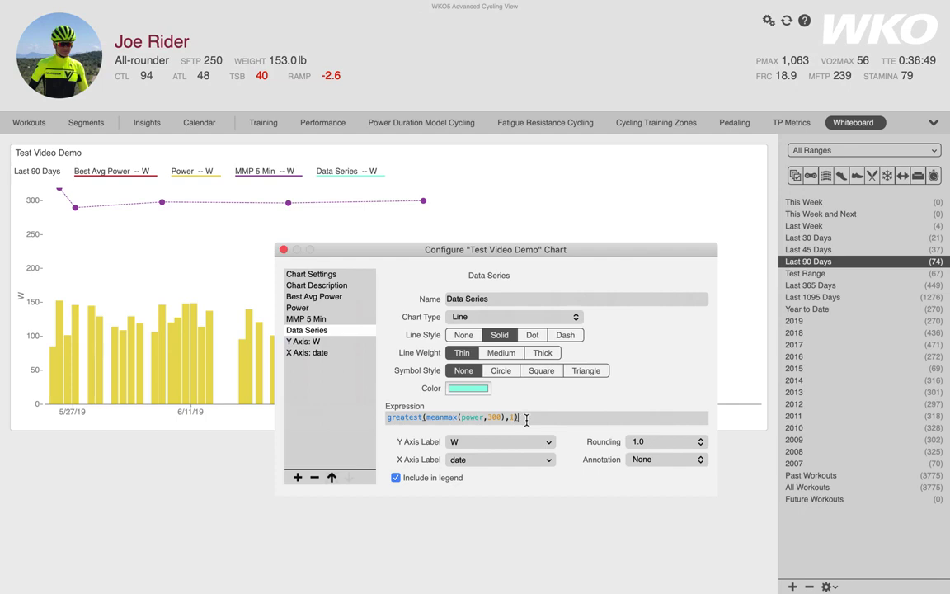
pyautogui.press('BackSpace')
pyautogui.press('BackSpace')
pyautogui.press('BackSpace')
# Step: Replace greatest with max at the start of the new series' expression
pyautogui.doubleClick(404, 416)
pyautogui.press('BackSpace')
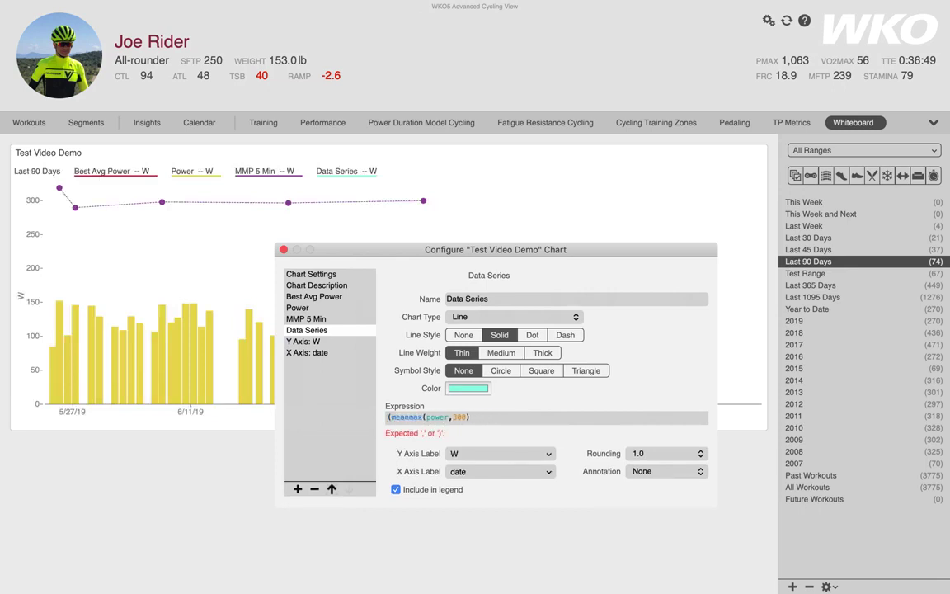
pyautogui.press('Return')
pyautogui.click(387, 416)
pyautogui.write('max')
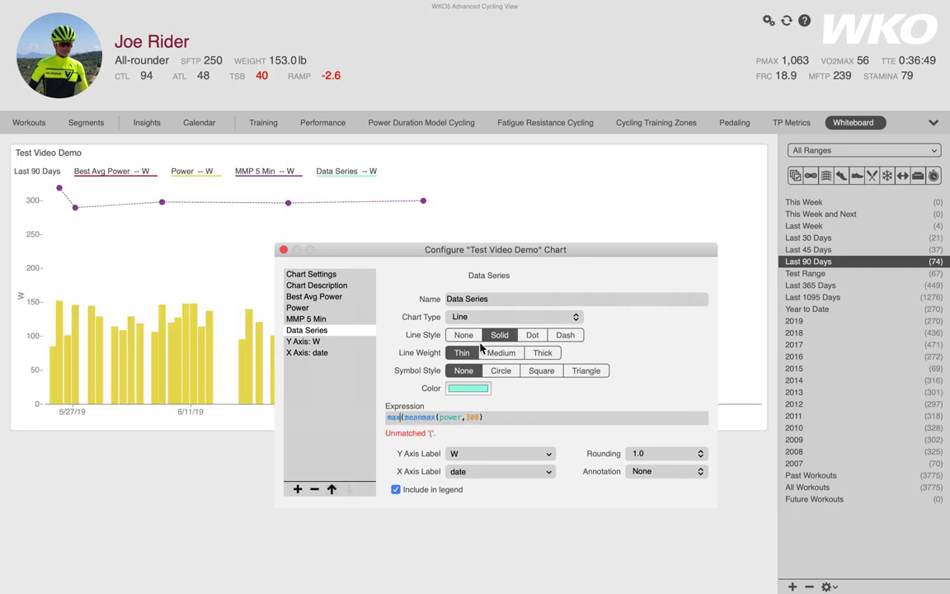
# Step: Rename the series to 'Max MMP 5' and complete its expression as max(meanmax(power,300))
pyautogui.click(495, 301)
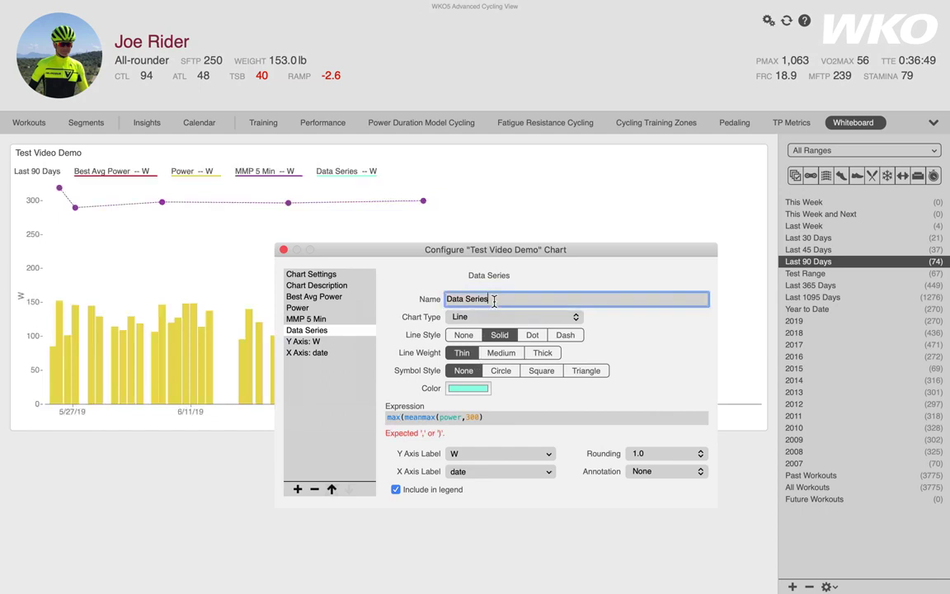
pyautogui.moveTo(495, 301); pyautogui.dragTo(386, 275)
pyautogui.write('Max MMP 5')
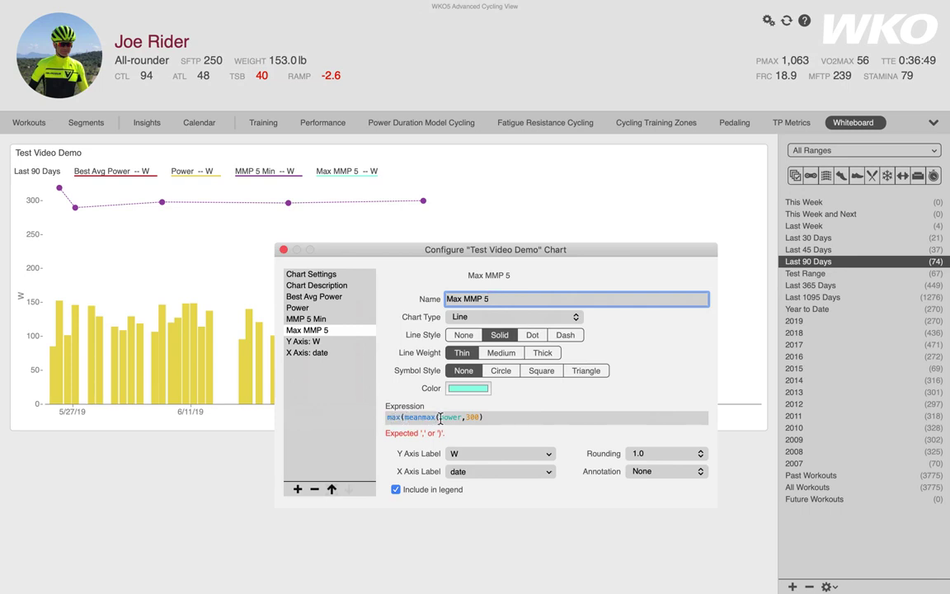
pyautogui.click(484, 419)
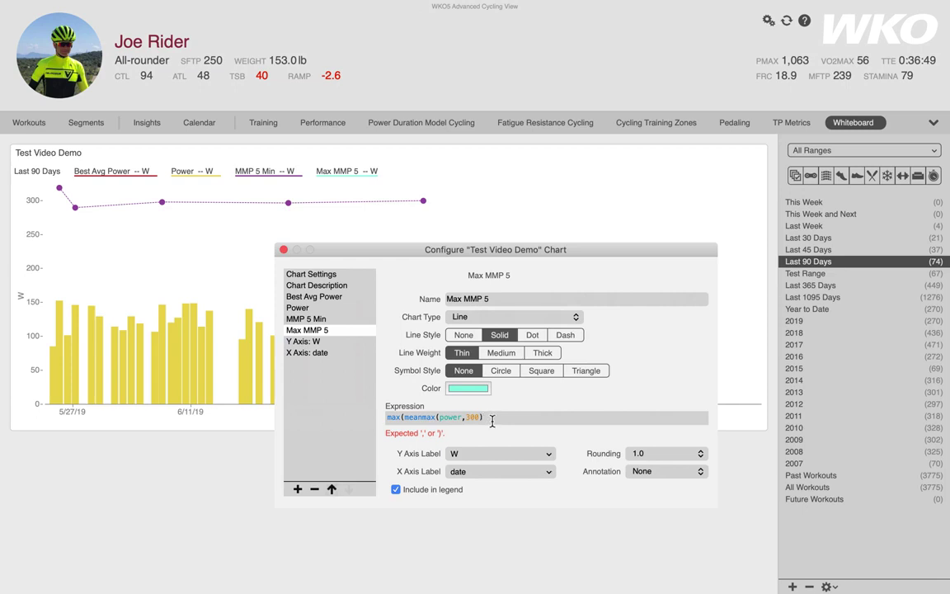
pyautogui.write(')')
pyautogui.click(498, 301)
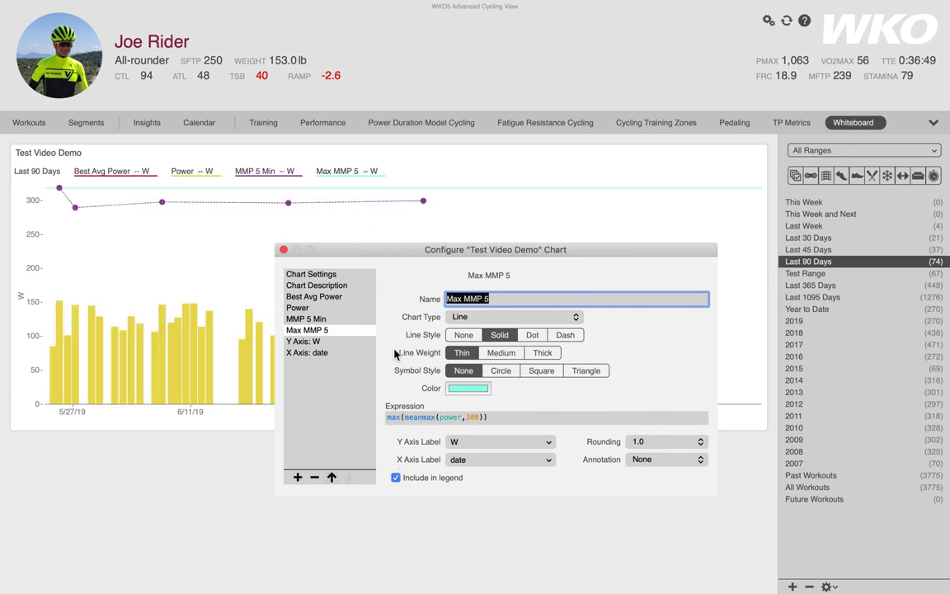
# Step: Hide Max MMP 5 from the legend, set Line Style None and Annotation Below Right, then close configuration
pyautogui.click(443, 195)
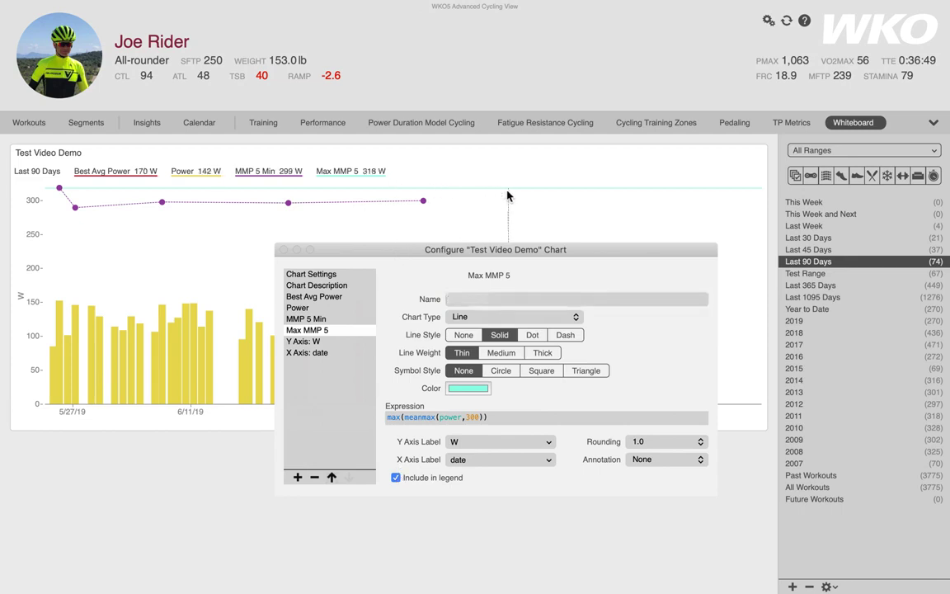
pyautogui.click(395, 477)
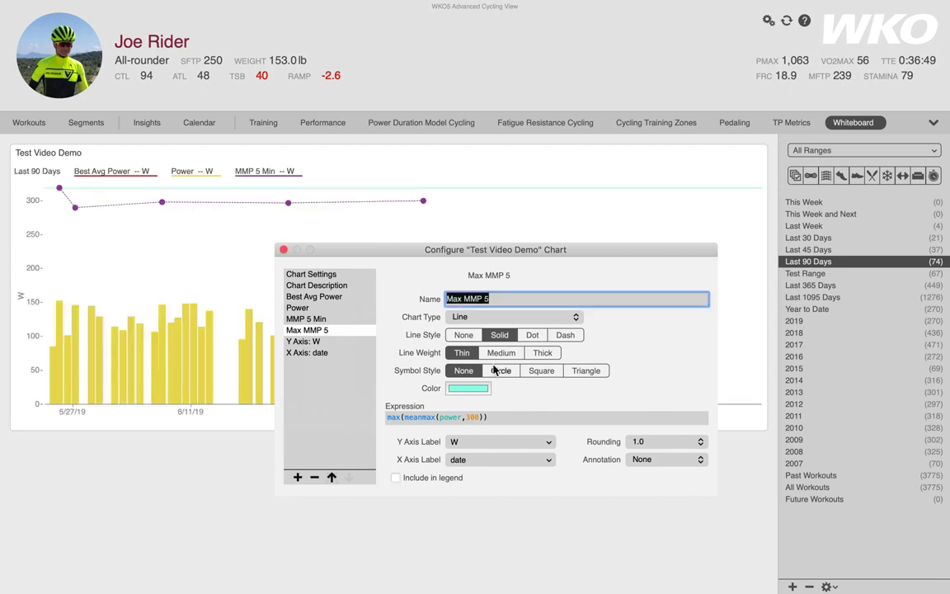
pyautogui.click(564, 337)
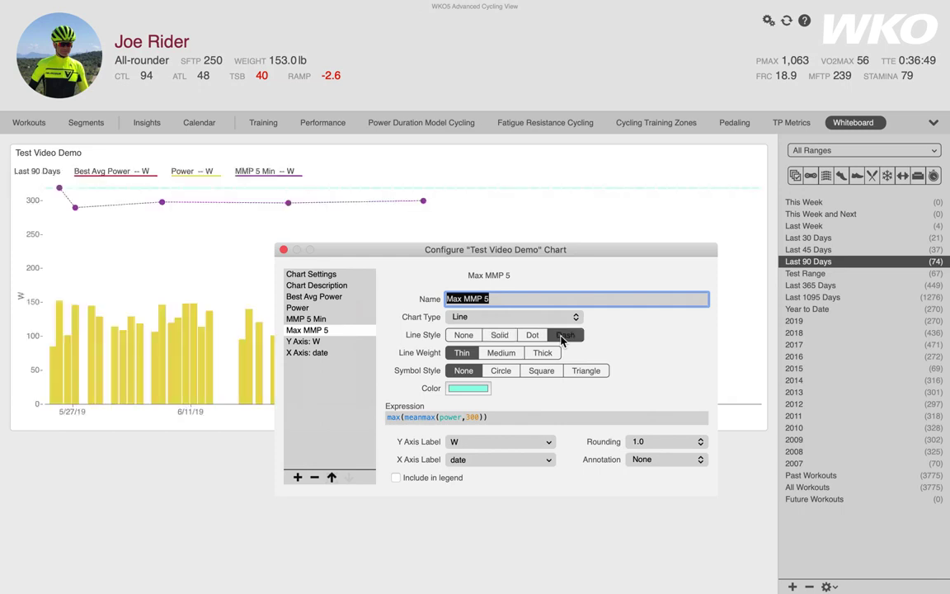
pyautogui.click(700, 461)
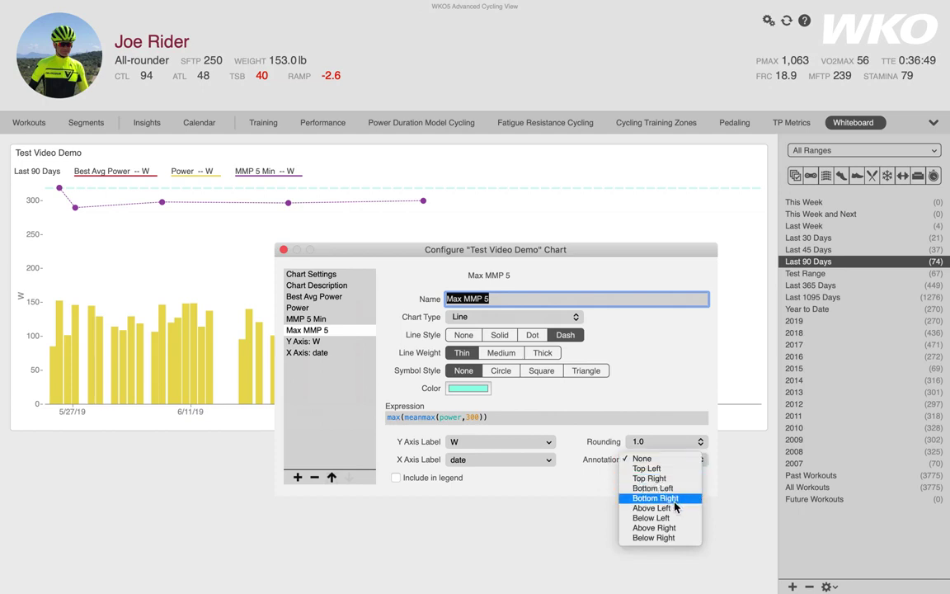
pyautogui.click(650, 539)
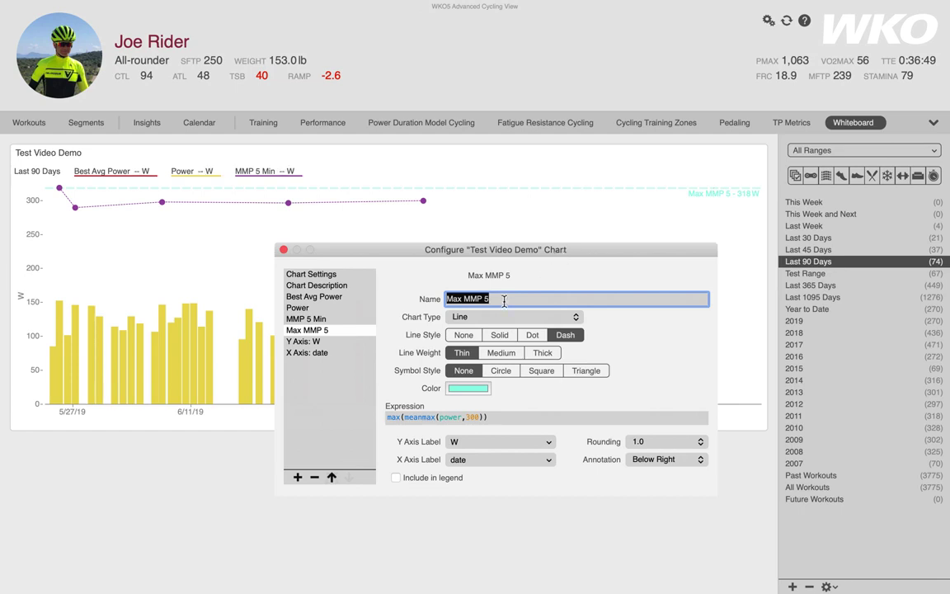
pyautogui.click(463, 335)
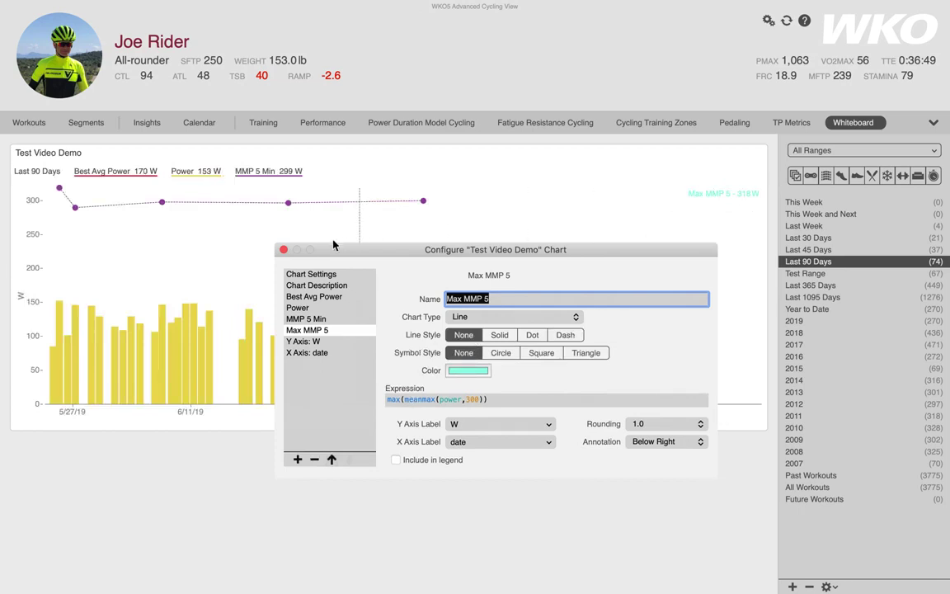
pyautogui.click(283, 250)
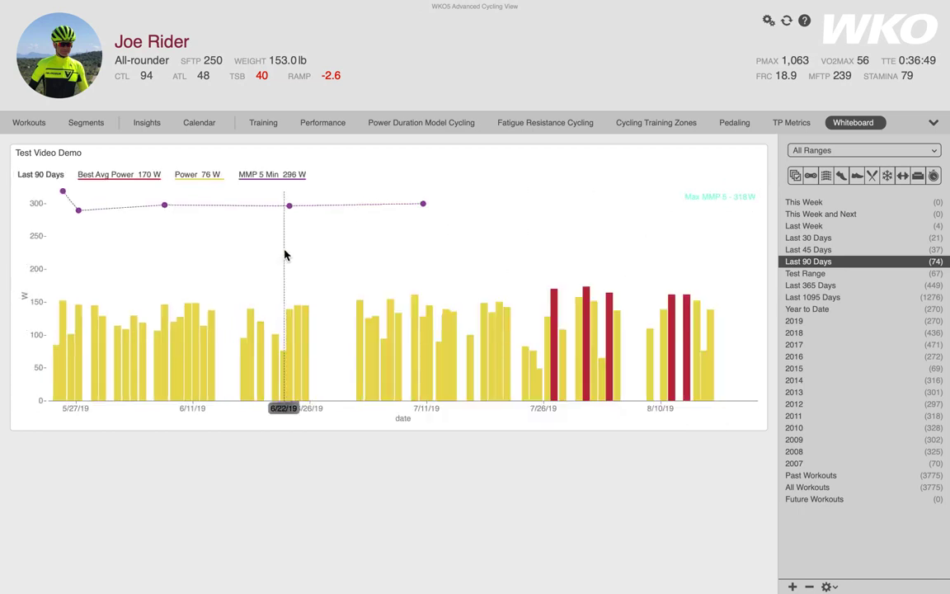